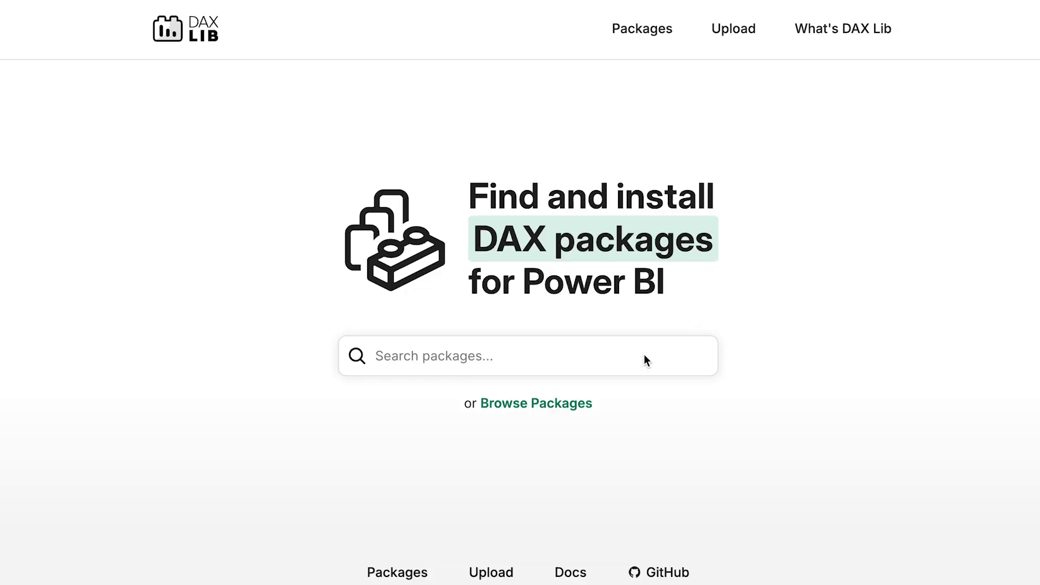
- Browse the DAX Lib packages and open the DaxLib.SVG package page
click(526, 404)
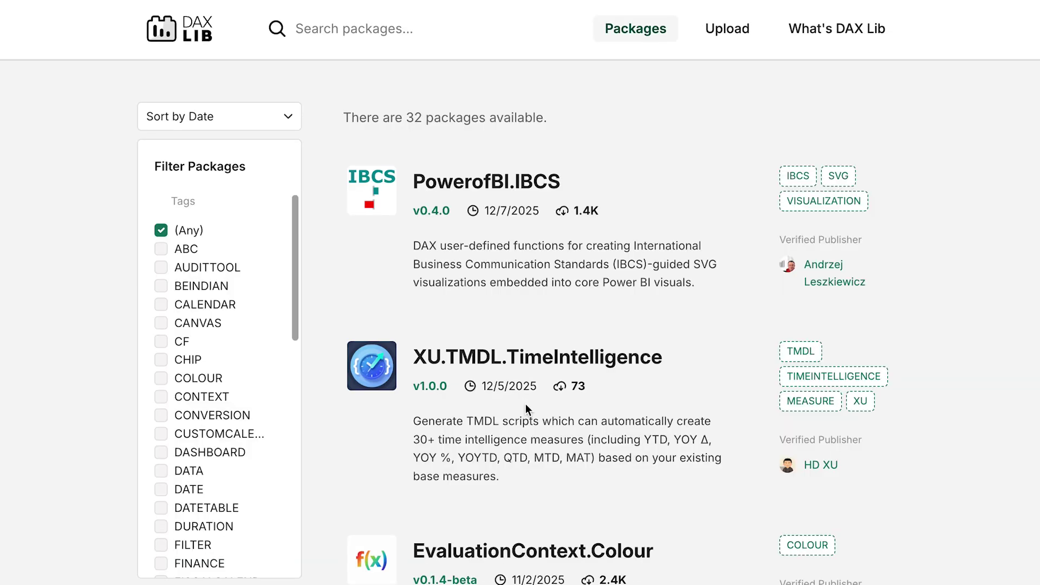
scroll(526, 404, down, 10)
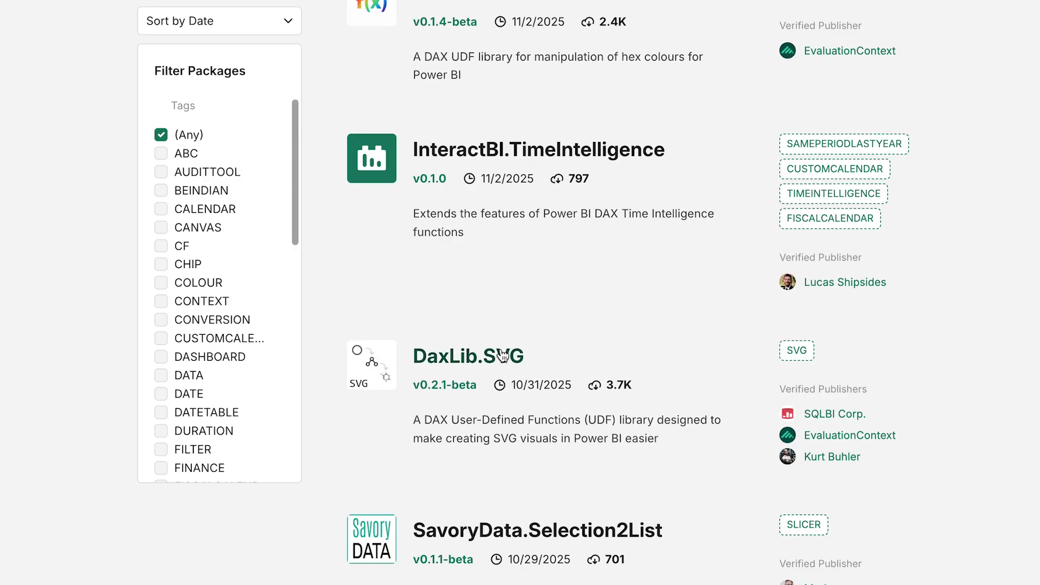
click(501, 352)
scroll(603, 367, down, 12)
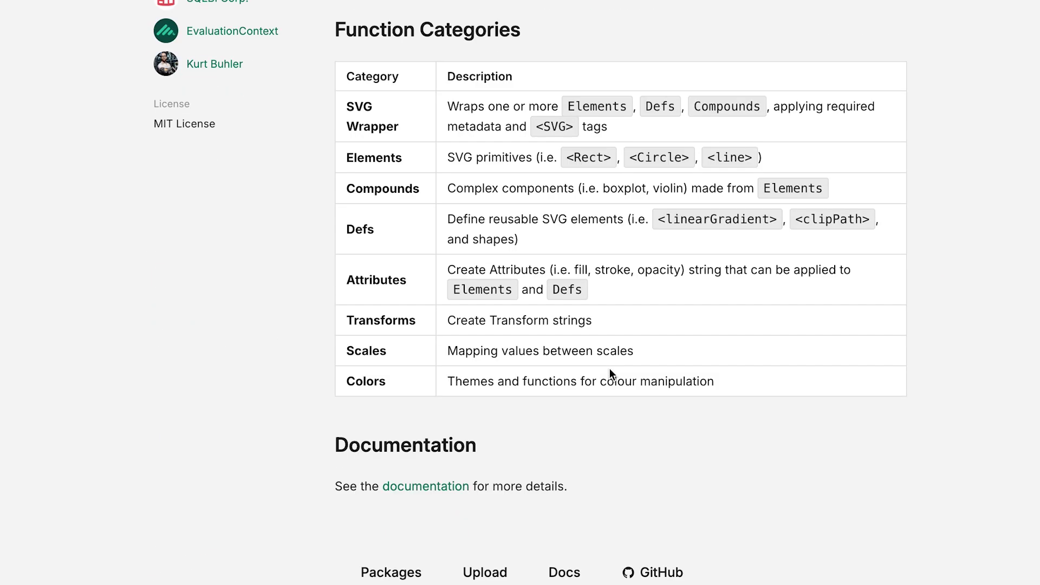
scroll(609, 372, up, 13)
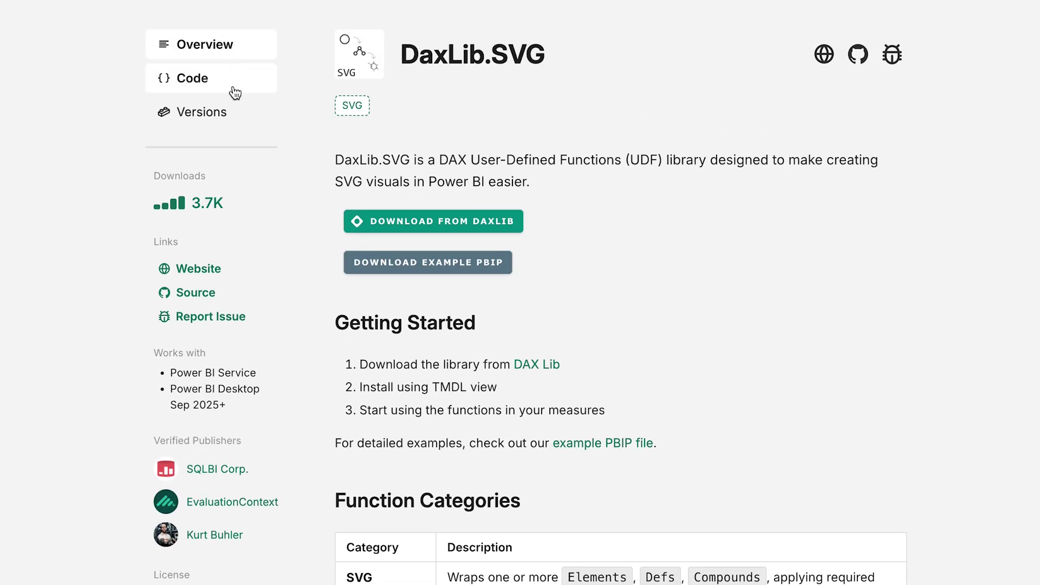
- Show DaxLib.SVG's code in the Add to Power BI dialog and copy it to the clipboard
click(224, 88)
scroll(624, 294, down, 17)
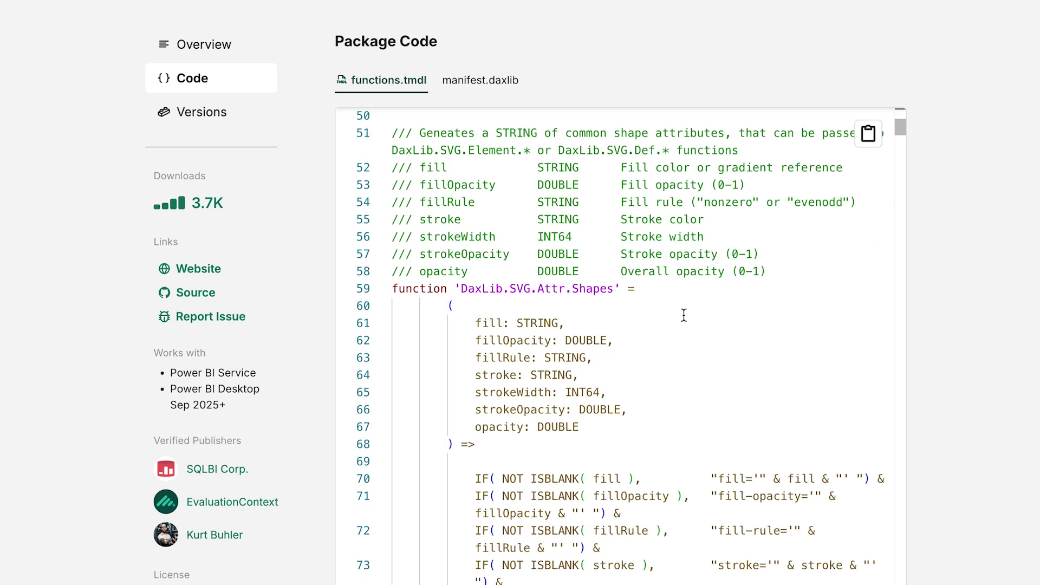
click(867, 134)
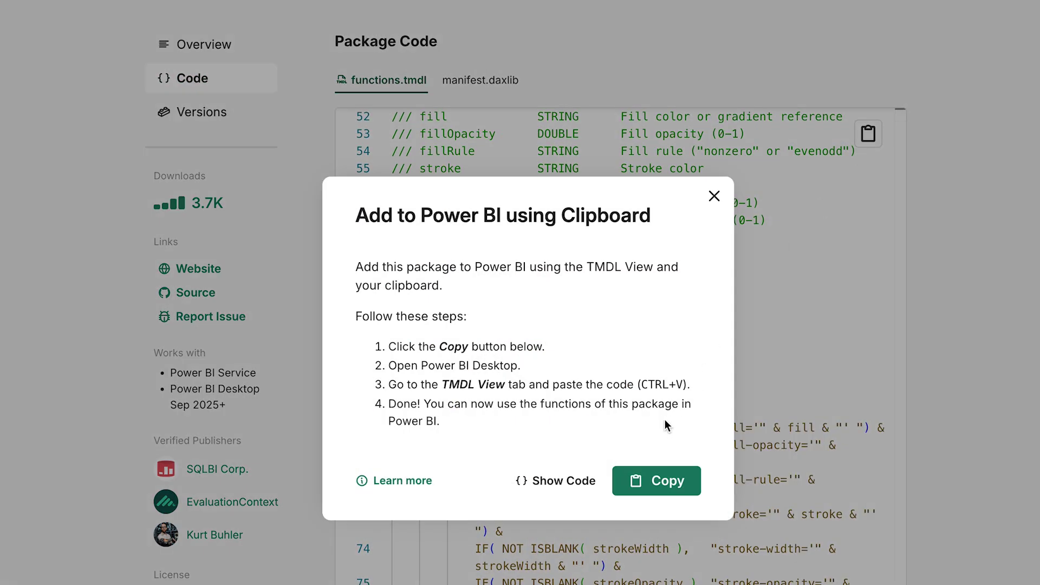
click(580, 481)
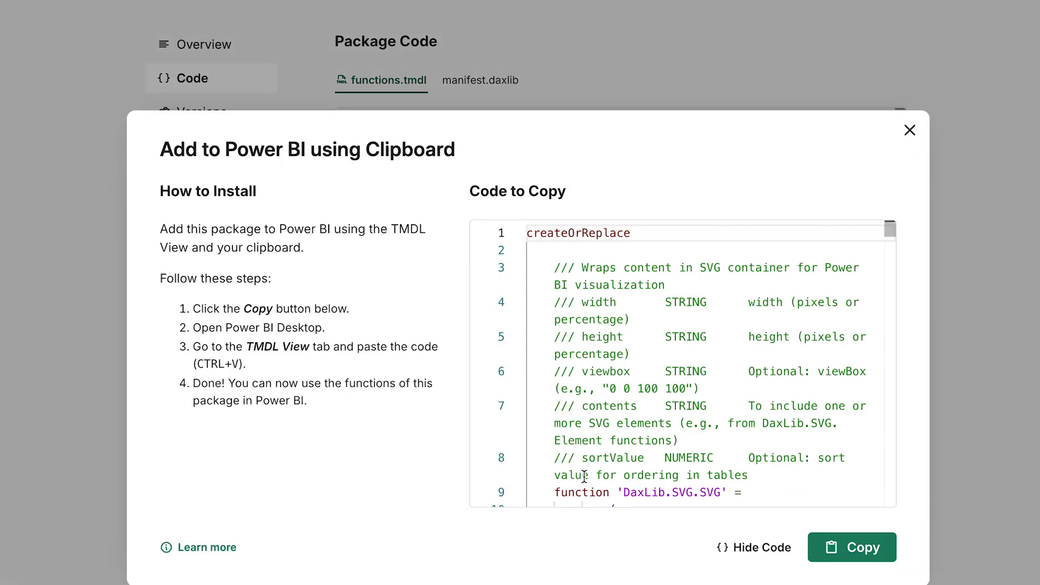
click(824, 549)
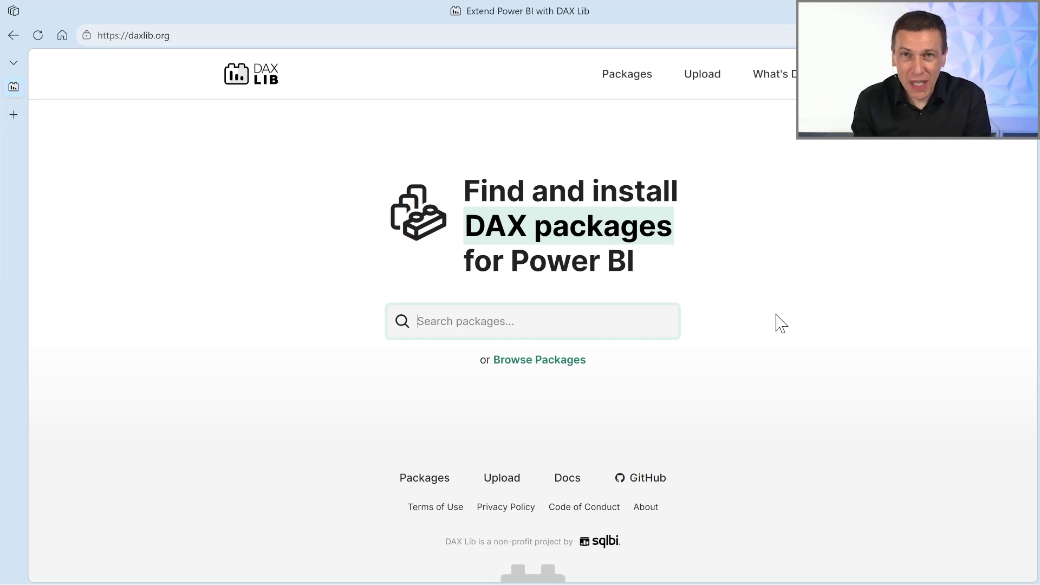
- Search DAX Lib for 'format', 'conver' and 'svg', then bring up the Packages listing
text(format)
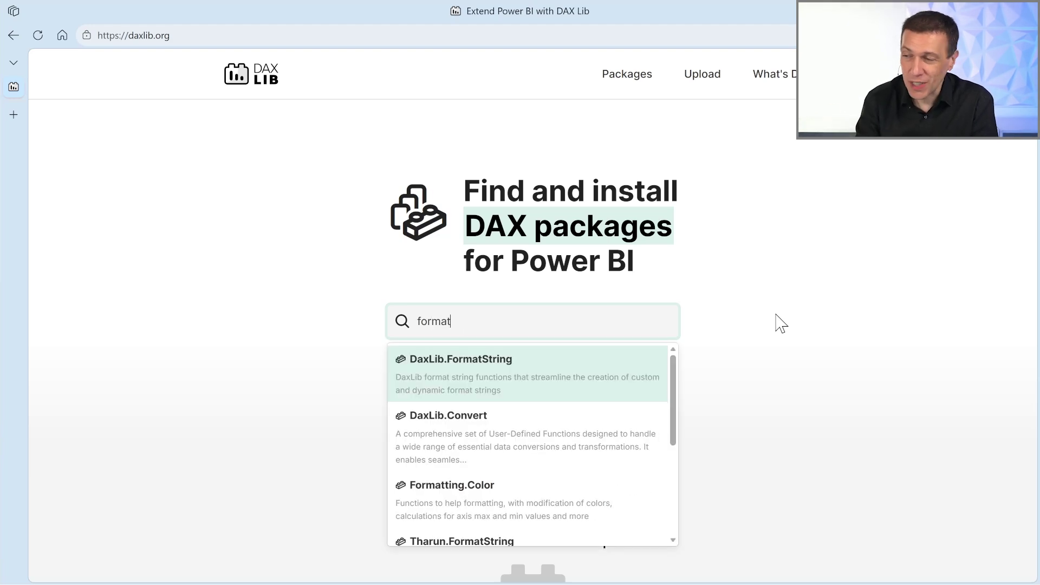
text(a)
key(BackSpace)
key(BackSpace)
key(BackSpace)
key(BackSpace)
key(BackSpace)
text(conver)
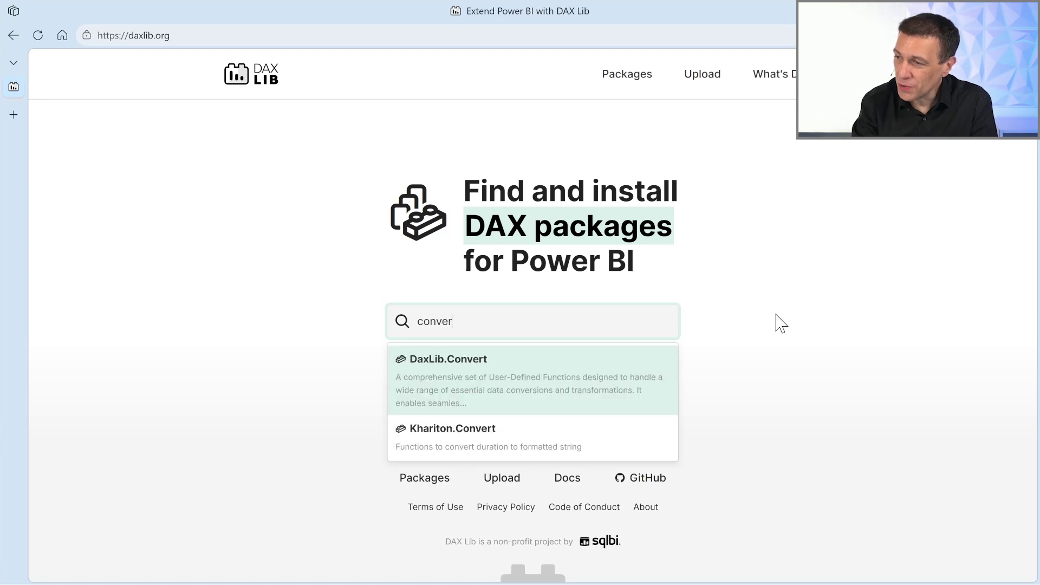
key(BackSpace)
key(BackSpace)
key(BackSpace)
key(BackSpace)
key(BackSpace)
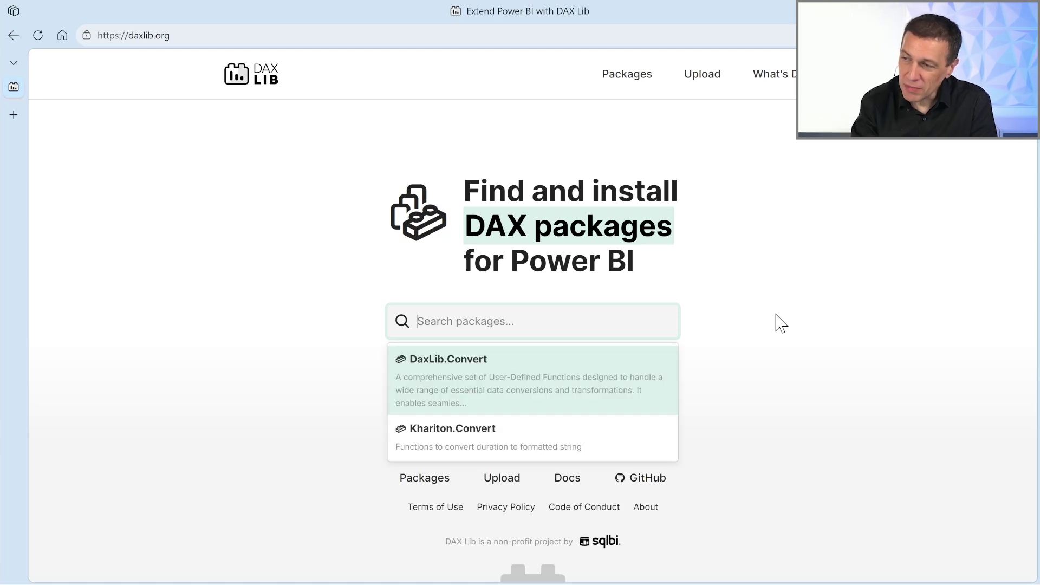
text(svg)
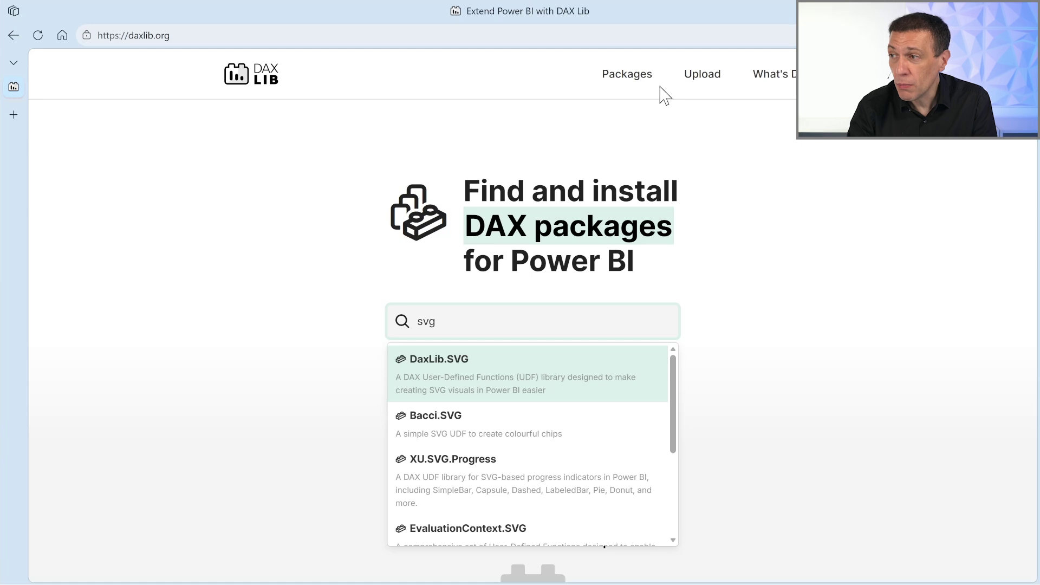
click(631, 76)
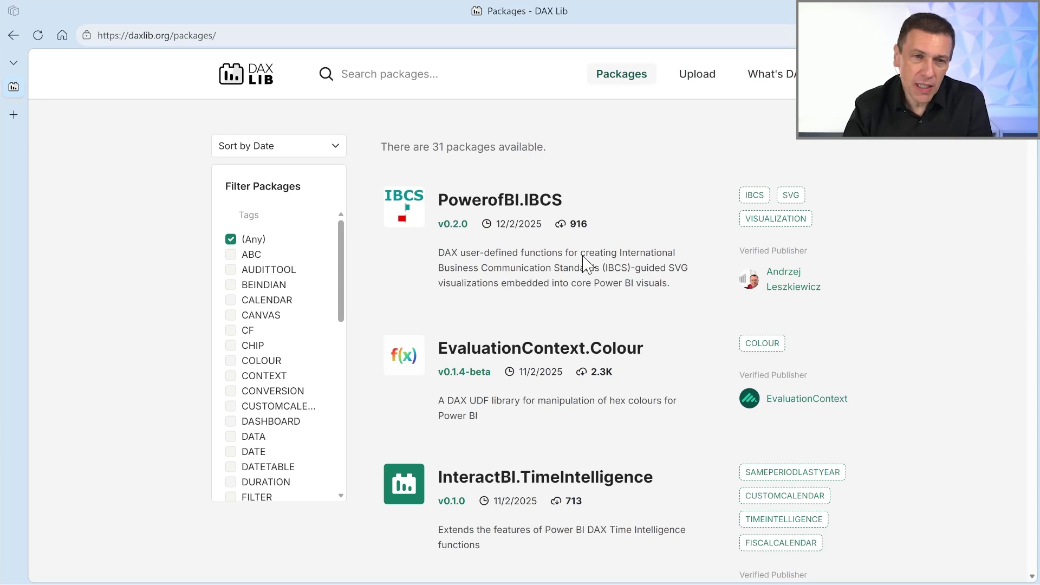
key(alt+Tab)
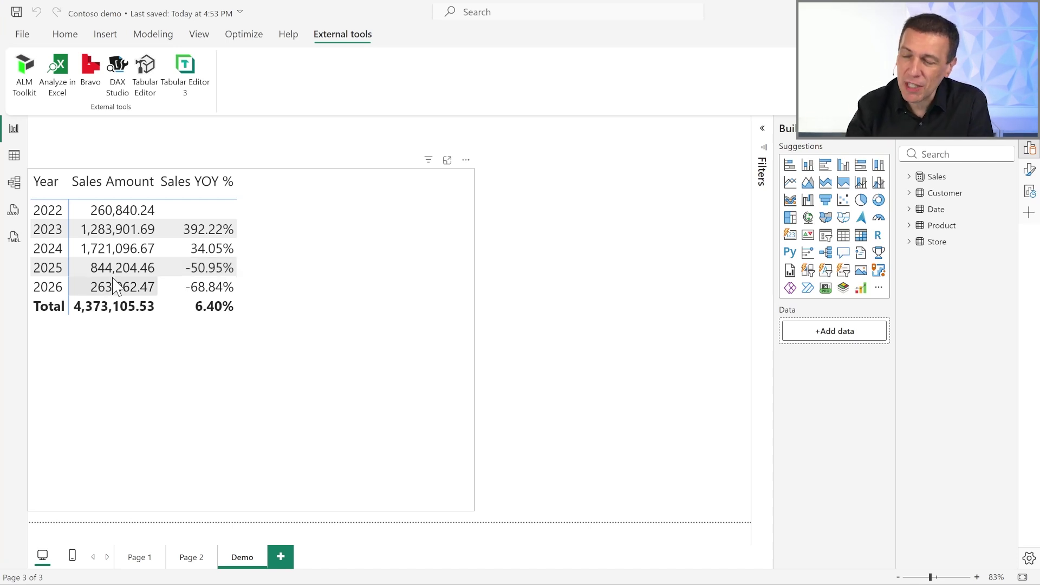
key(alt+Tab)
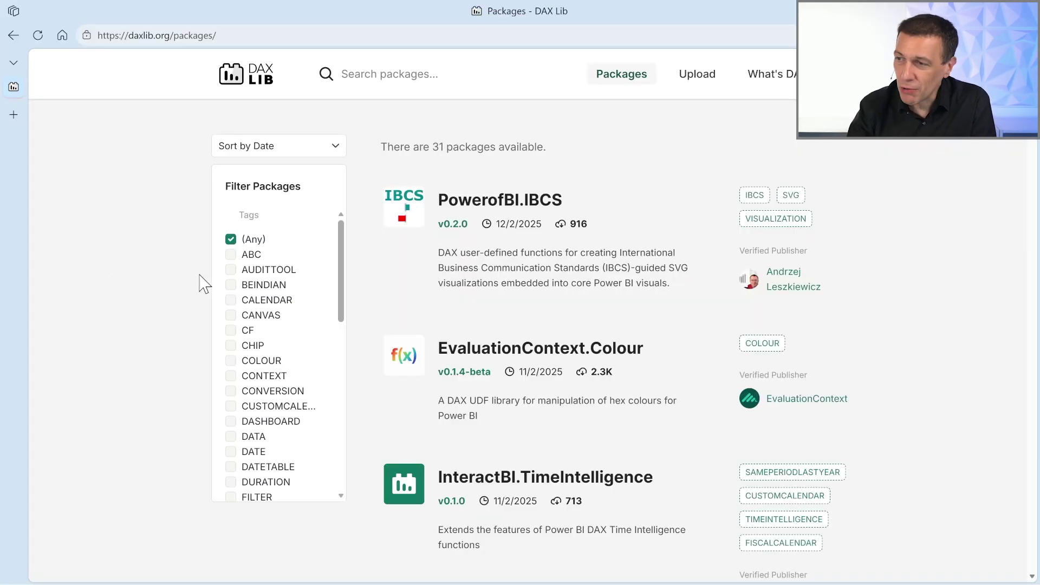
click(418, 78)
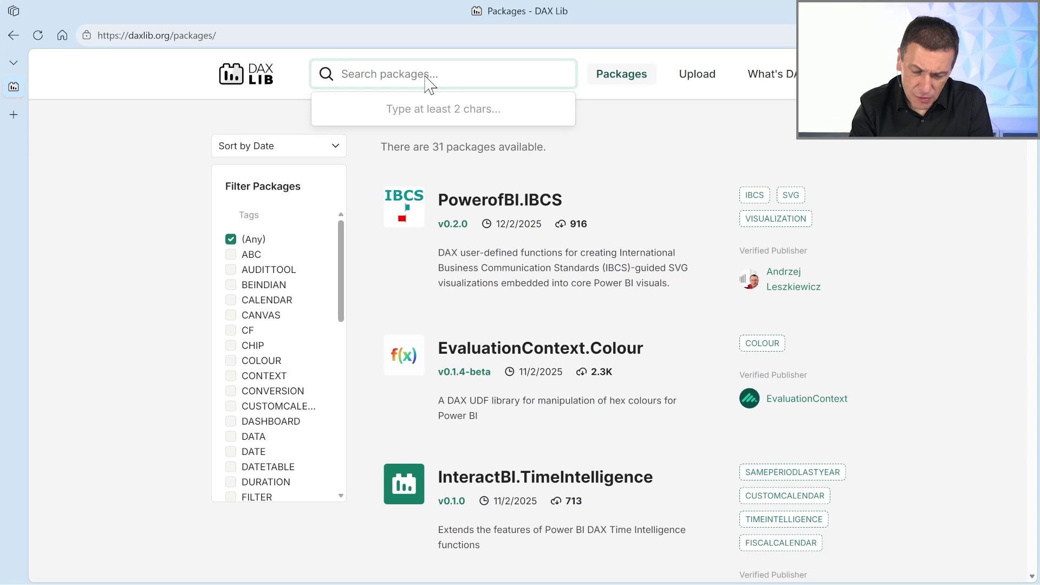
- Search for 'format' and open the DaxLib.FormatString package page
text(format)
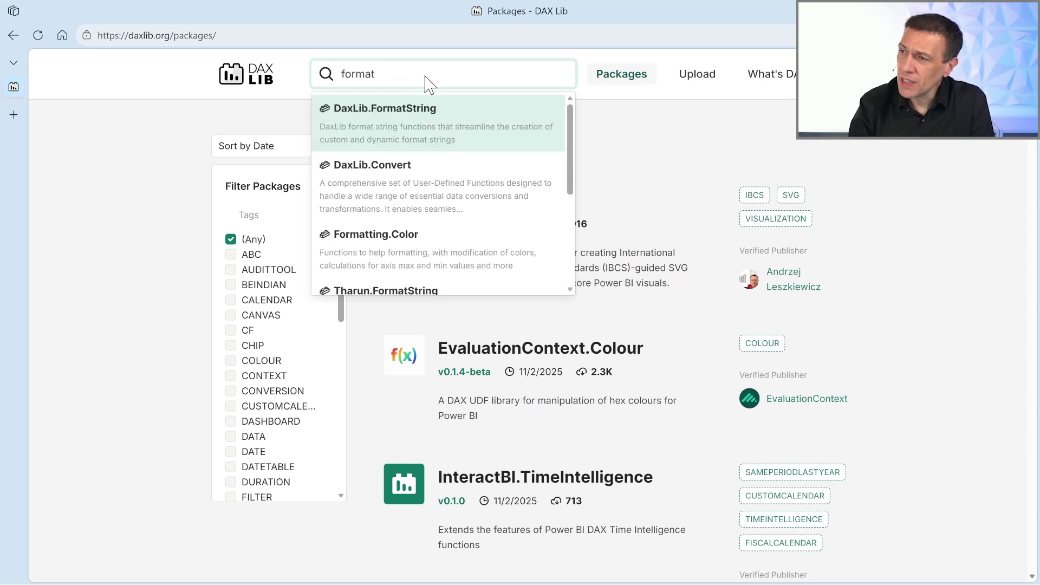
click(432, 135)
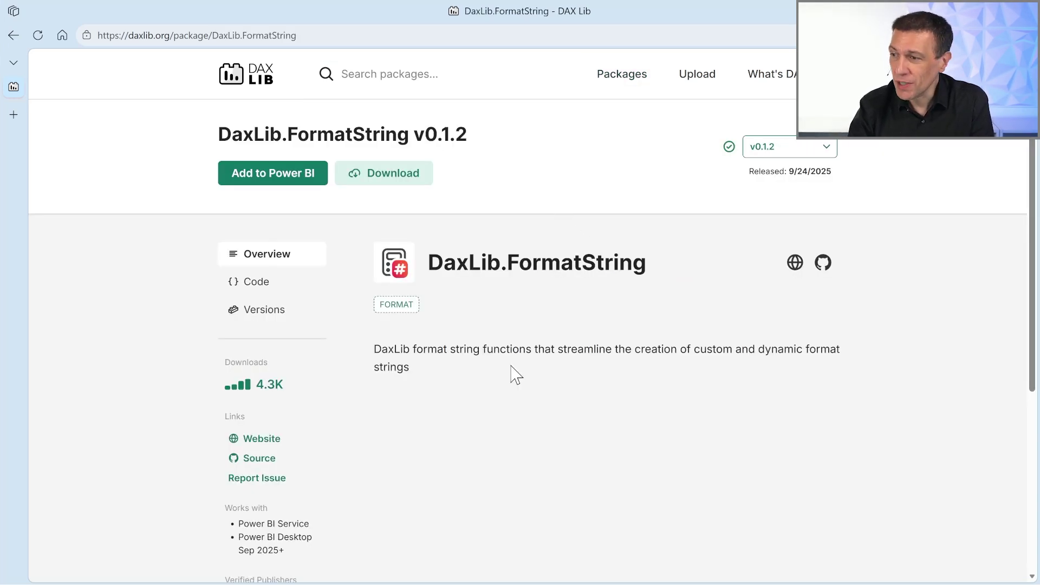
scroll(486, 444, down, 3)
scroll(487, 447, up, 2)
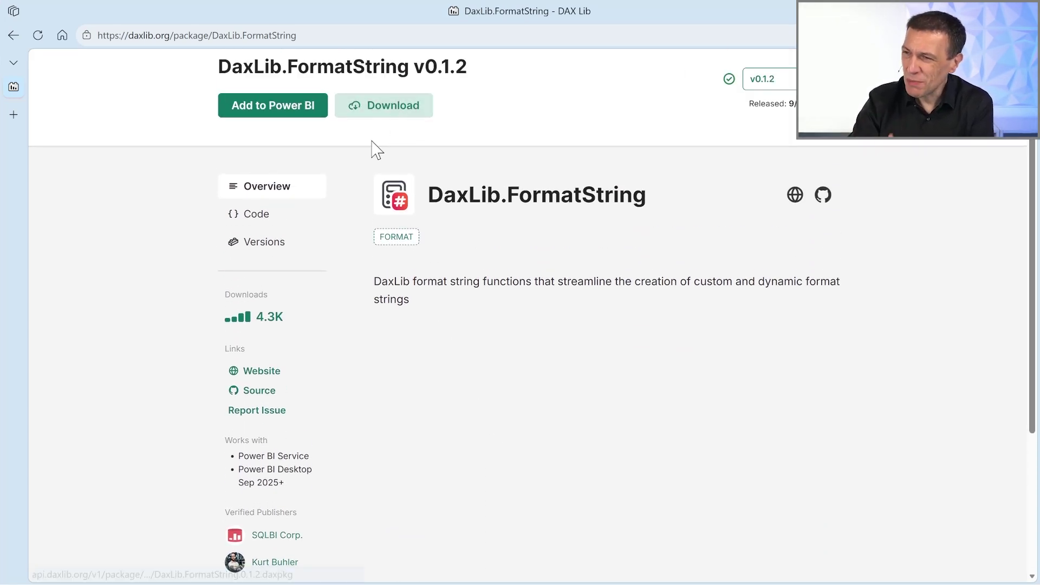
scroll(445, 158, up, 1)
- Search 'svg' to view the DaxLib.SVG page, then go back to DaxLib.FormatString
click(429, 80)
text(svg)
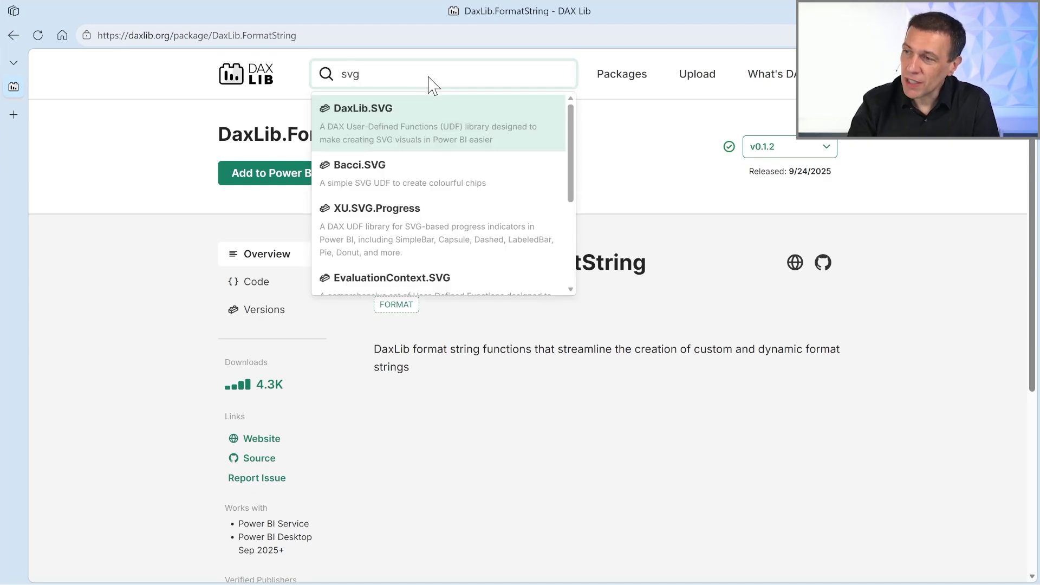
click(413, 132)
scroll(601, 398, down, 4)
scroll(602, 400, down, 5)
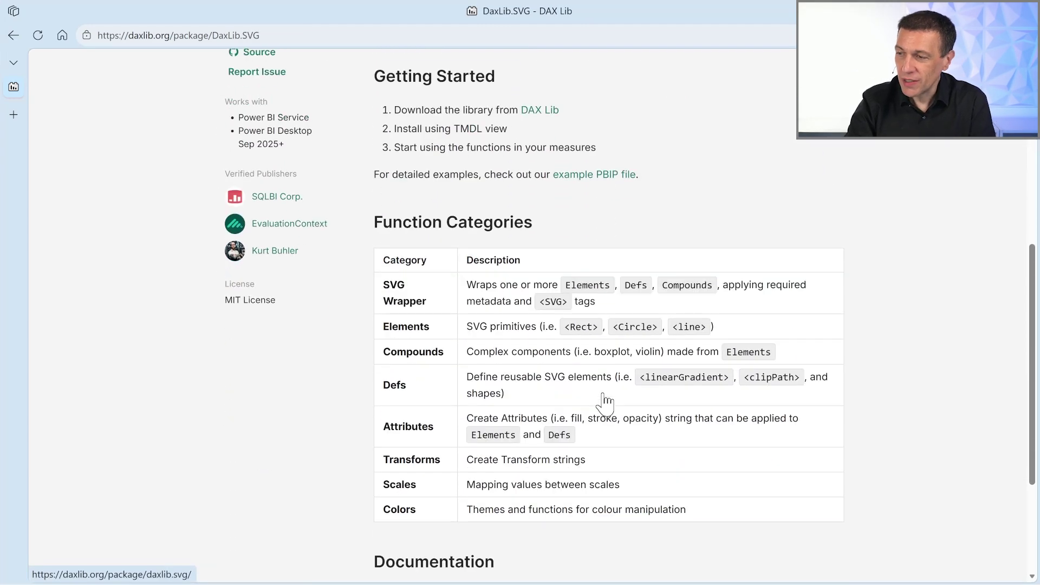
scroll(592, 429, up, 7)
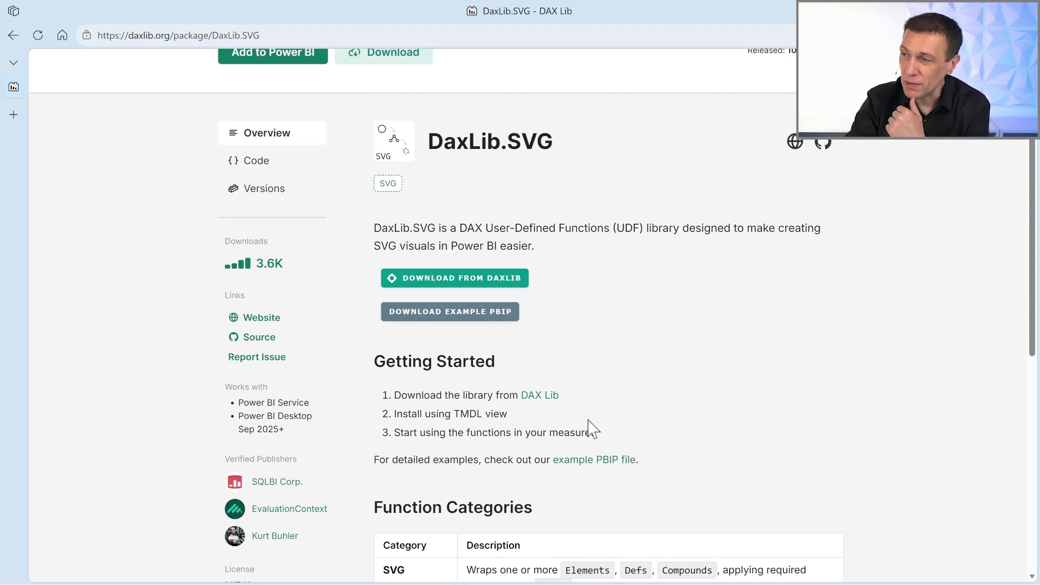
click(12, 36)
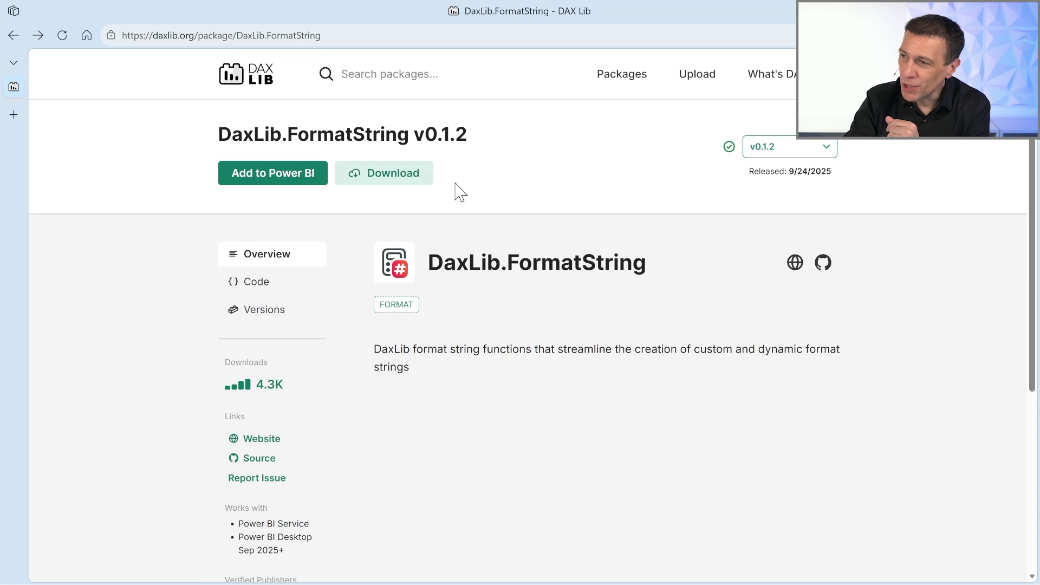
scroll(520, 373, down, 3)
scroll(521, 374, up, 3)
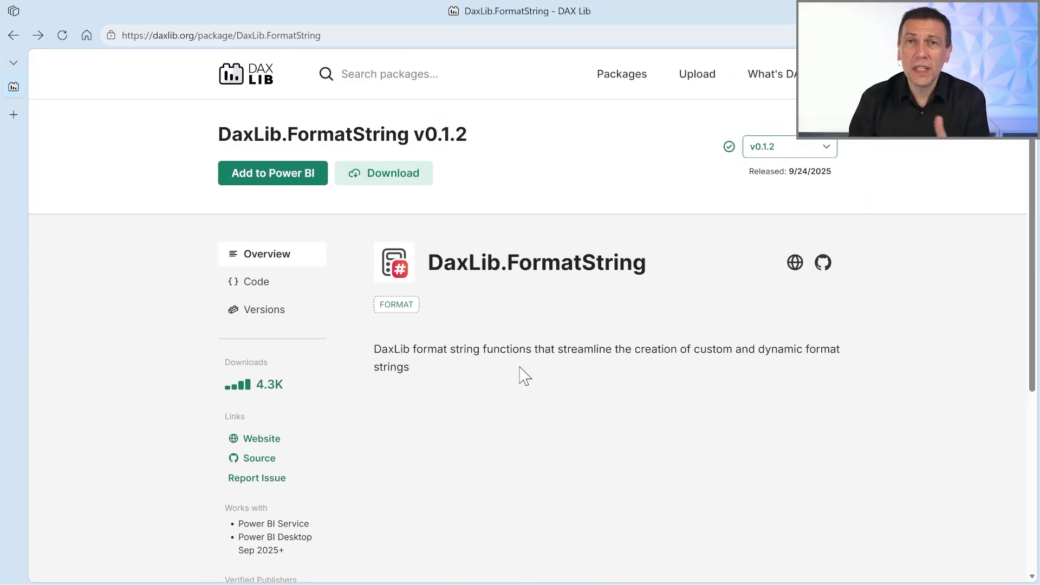
- Review DaxLib.FormatString's functions.tmdl code and copy it to the clipboard for Power BI
click(252, 294)
scroll(767, 455, down, 3)
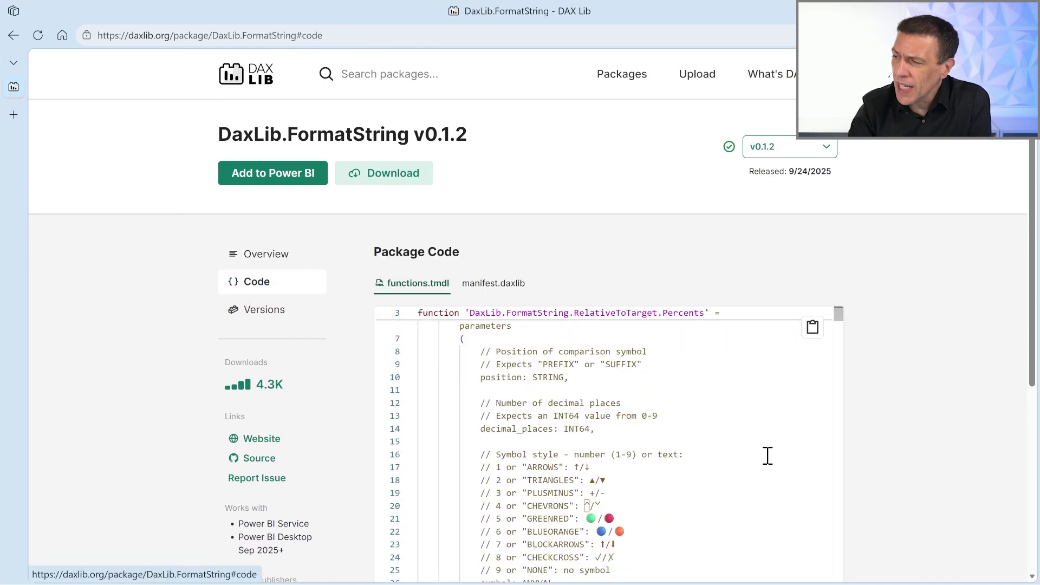
scroll(767, 455, down, 6)
scroll(675, 336, up, 4)
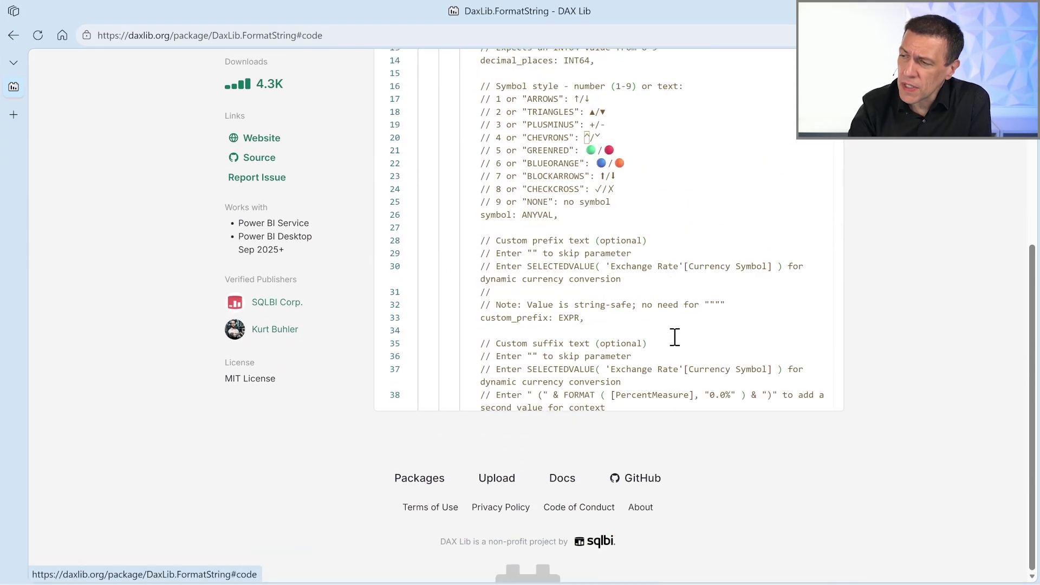
scroll(675, 337, up, 5)
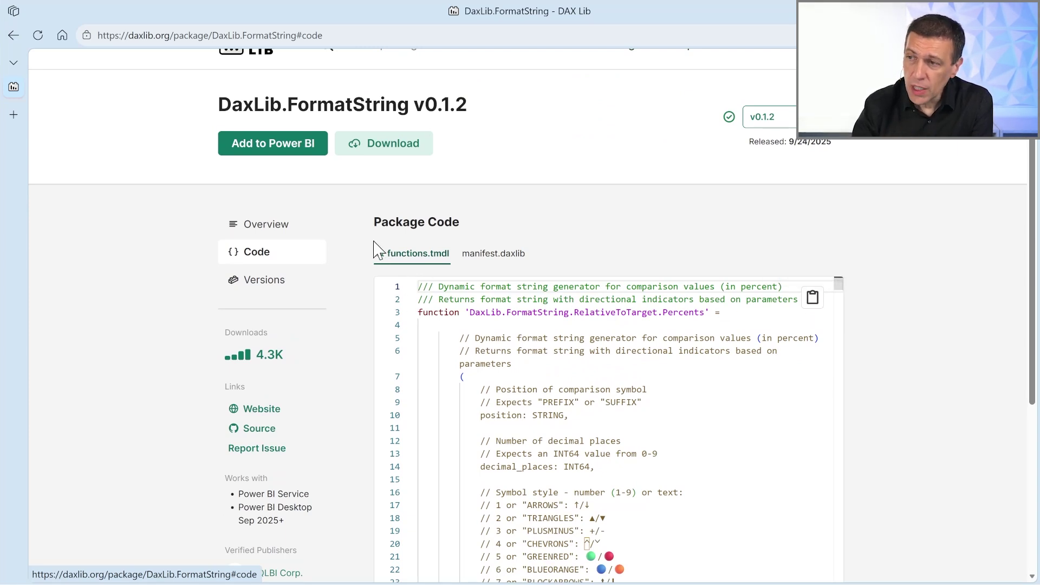
click(281, 147)
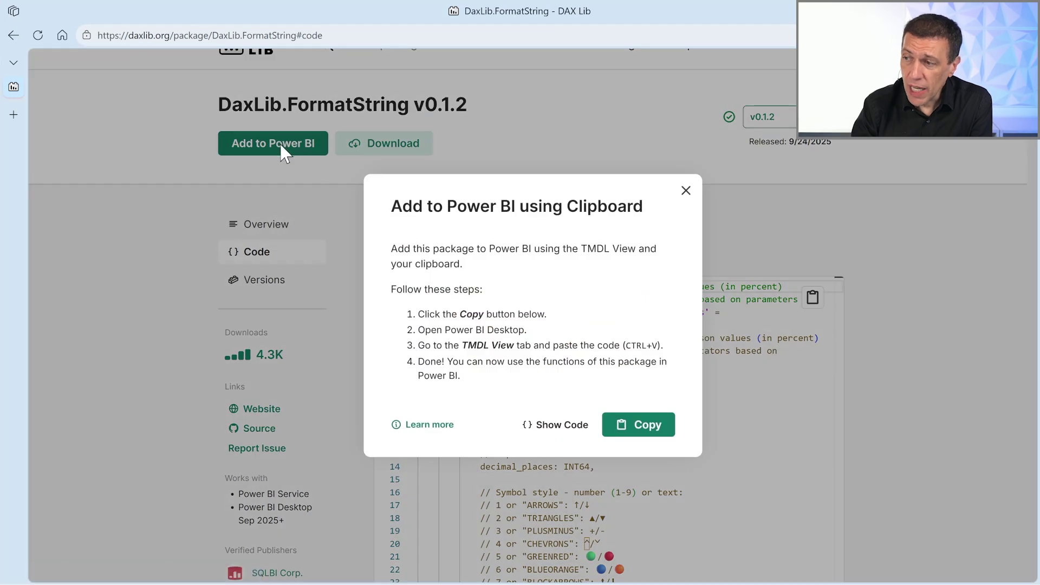
click(647, 431)
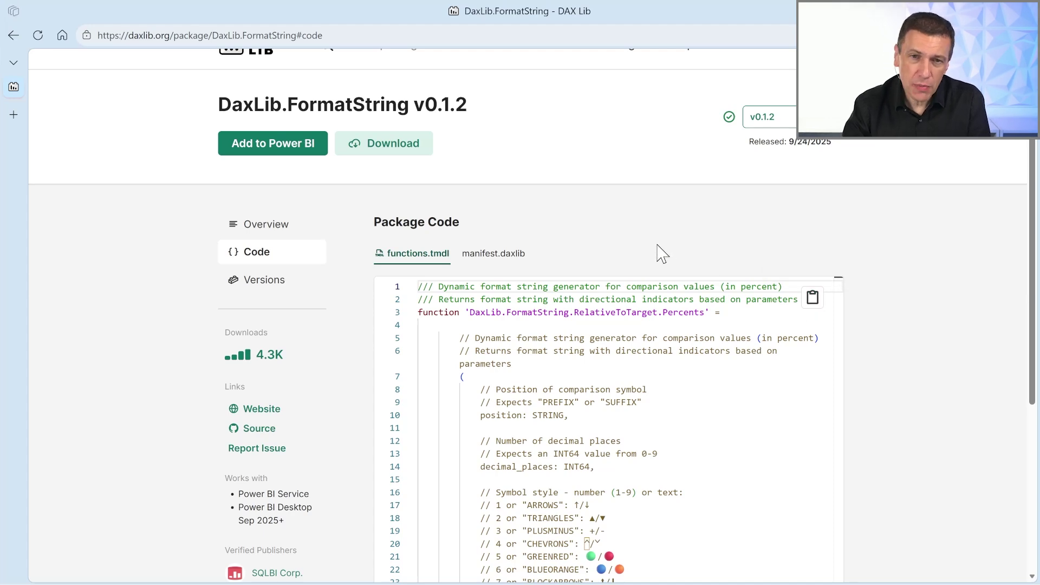
key(alt+Tab)
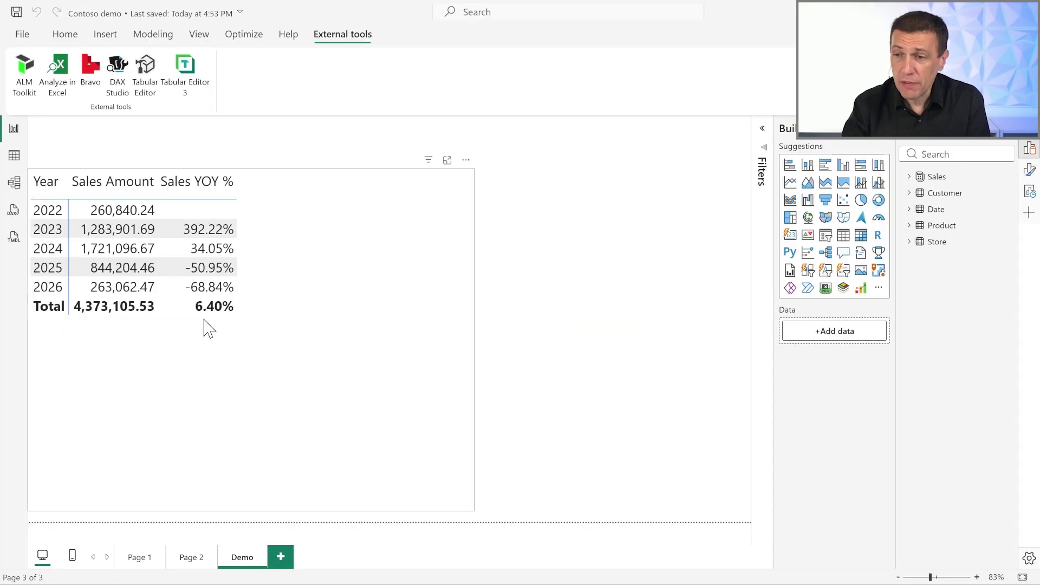
- Paste the DaxLib.FormatString TMDL code into TMDL View and apply it to the model
click(13, 238)
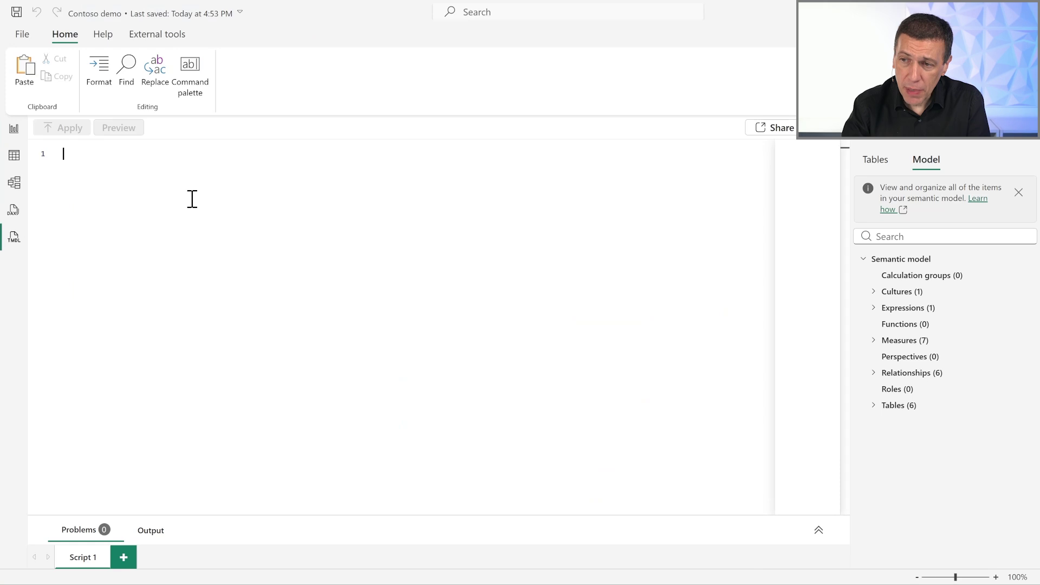
key(ctrl+v)
click(71, 130)
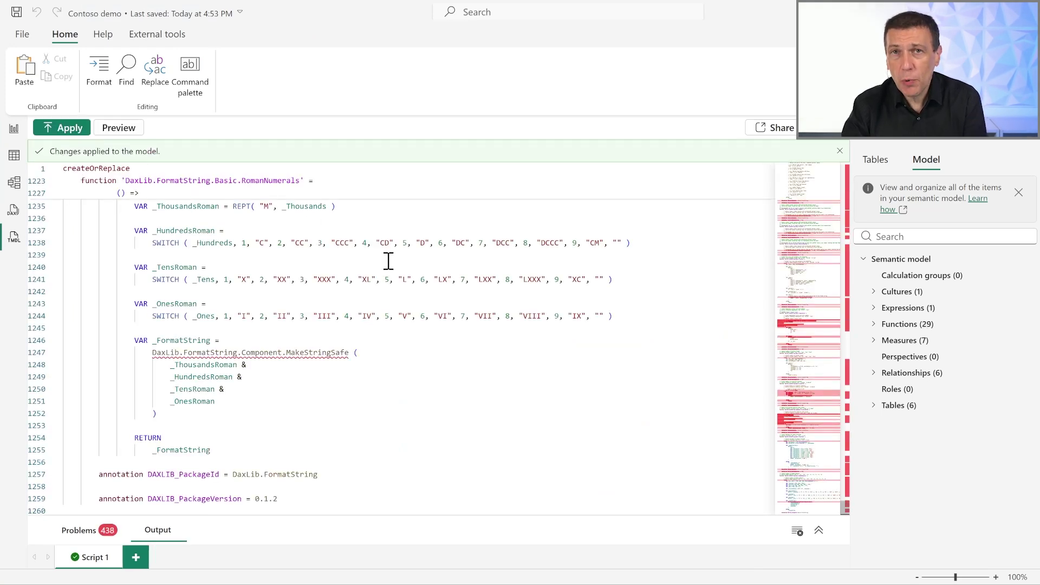
click(14, 183)
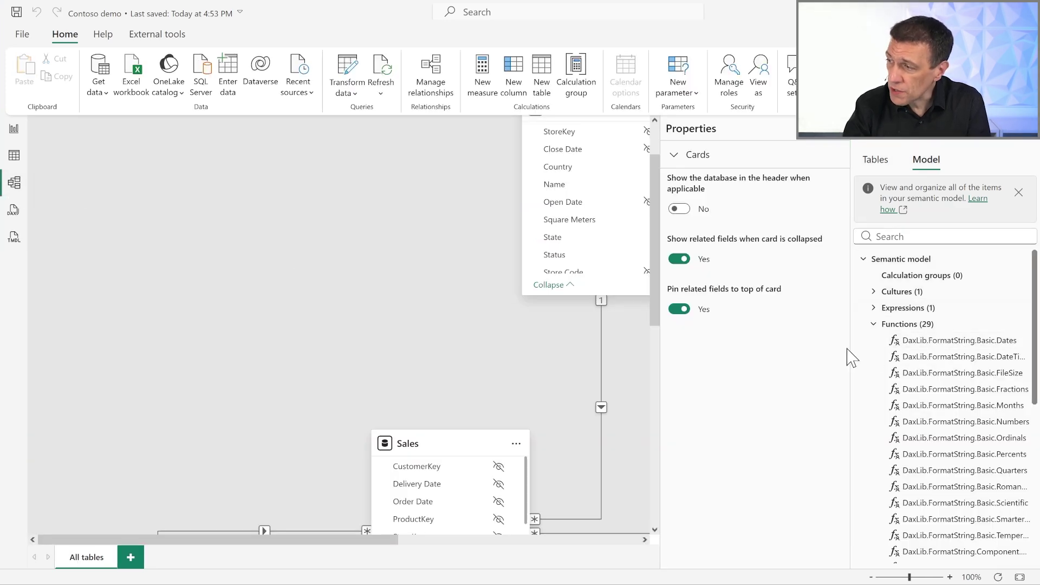
- Widen the Data pane and scroll through the 29 DaxLib.FormatString functions in the Model tab
drag(851, 352, 752, 357)
scroll(902, 424, down, 5)
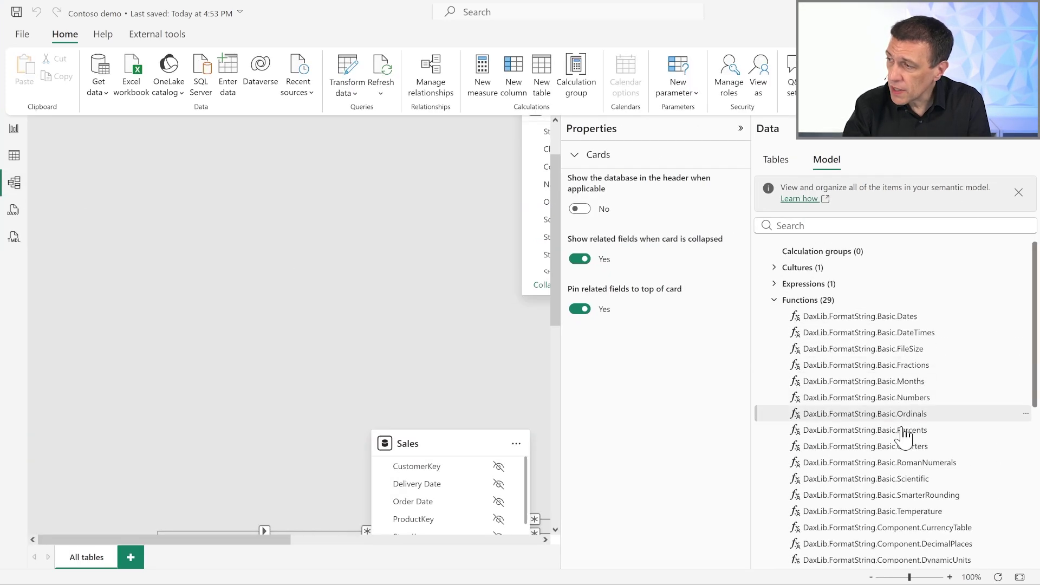
scroll(903, 436, up, 6)
scroll(902, 450, down, 2)
scroll(901, 450, down, 3)
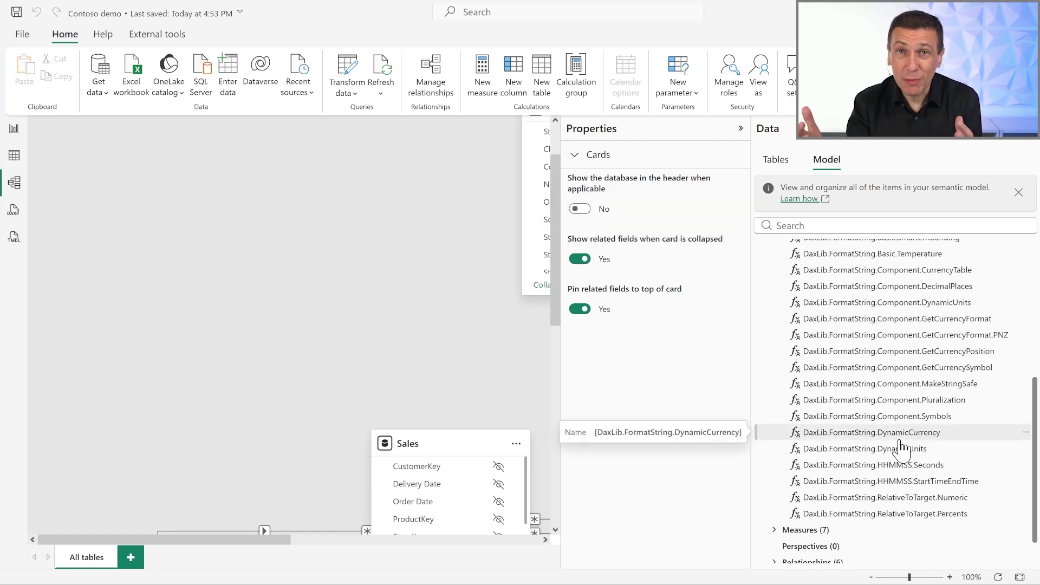
- Select the Sales YOY % measure of the Sales table on the report page
click(14, 129)
click(347, 271)
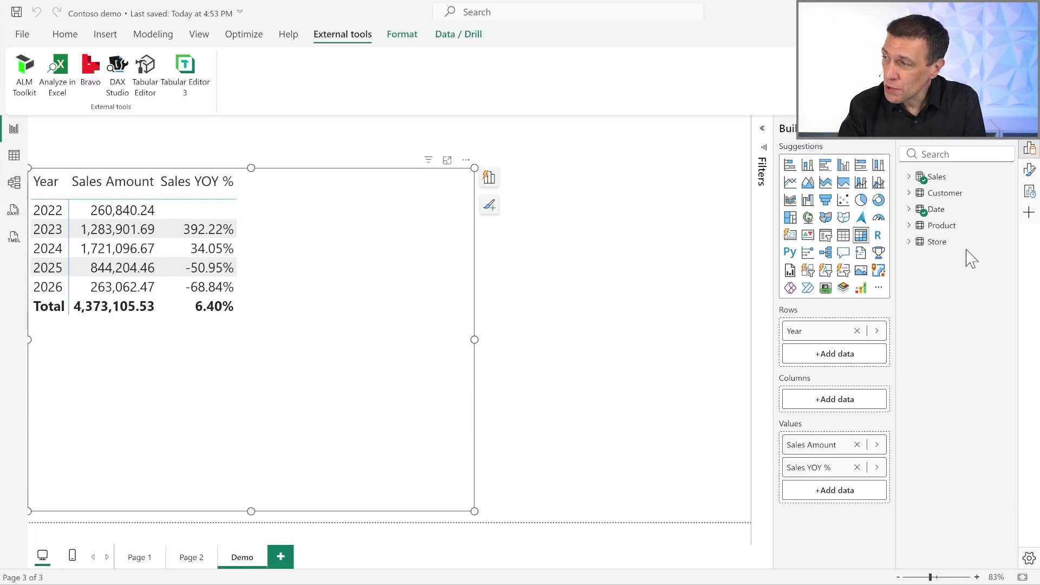
click(923, 184)
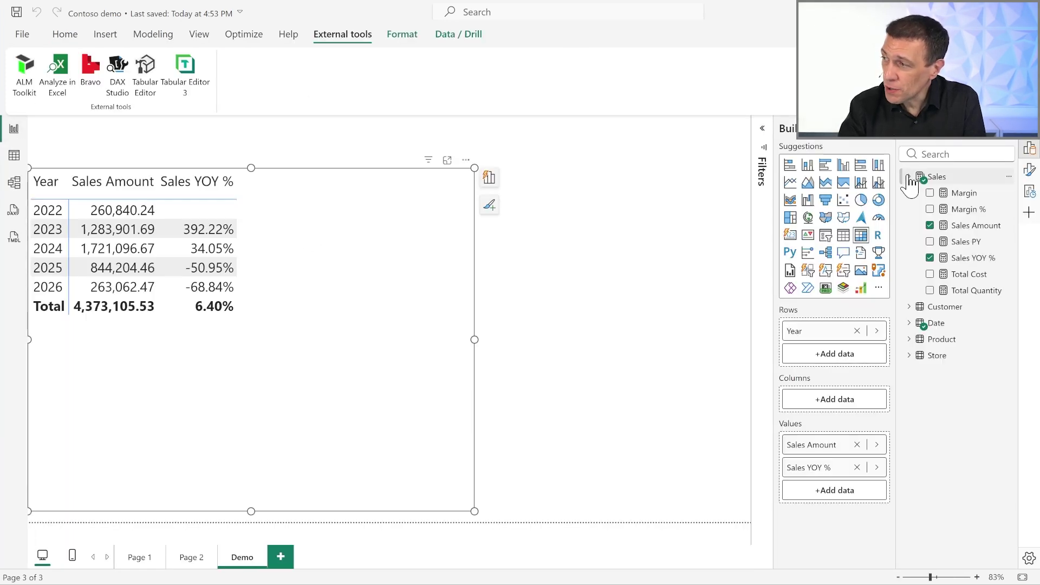
click(969, 258)
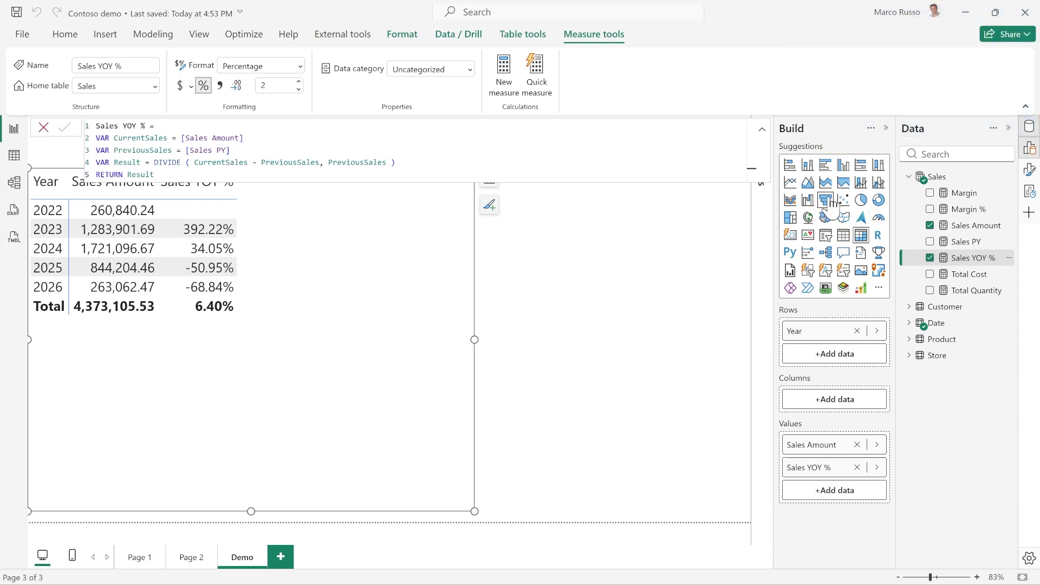
- Set its format to Dynamic and select the existing '0.00%;-0.00%;0.00%' format string
click(301, 67)
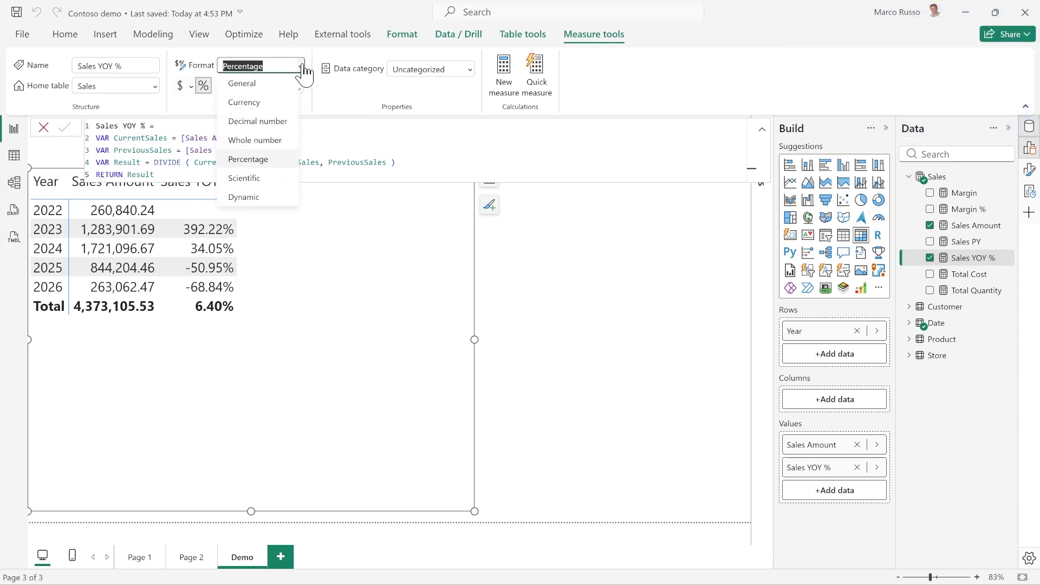
click(279, 199)
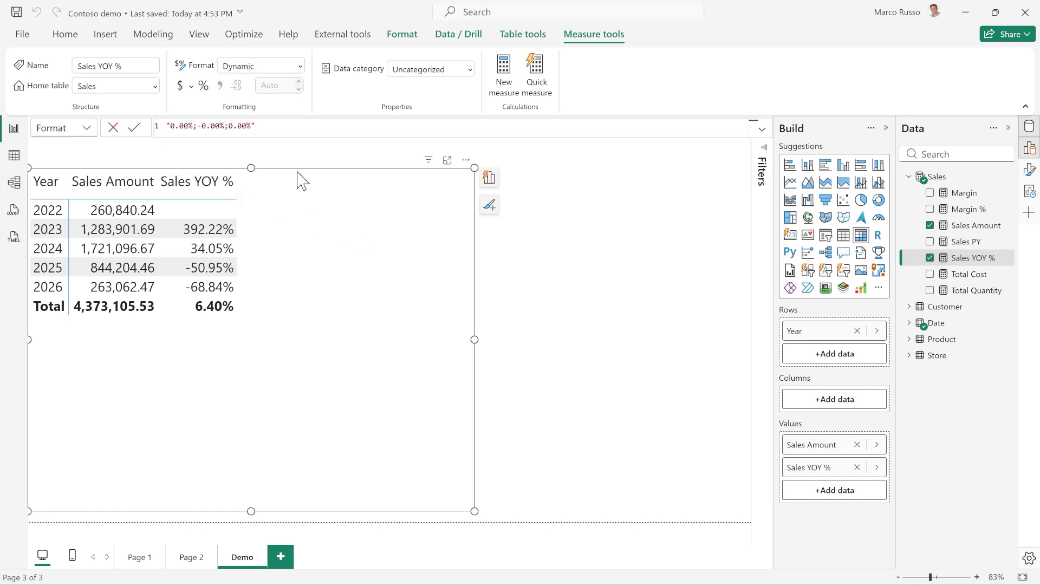
click(280, 126)
scroll(290, 126, up, 2)
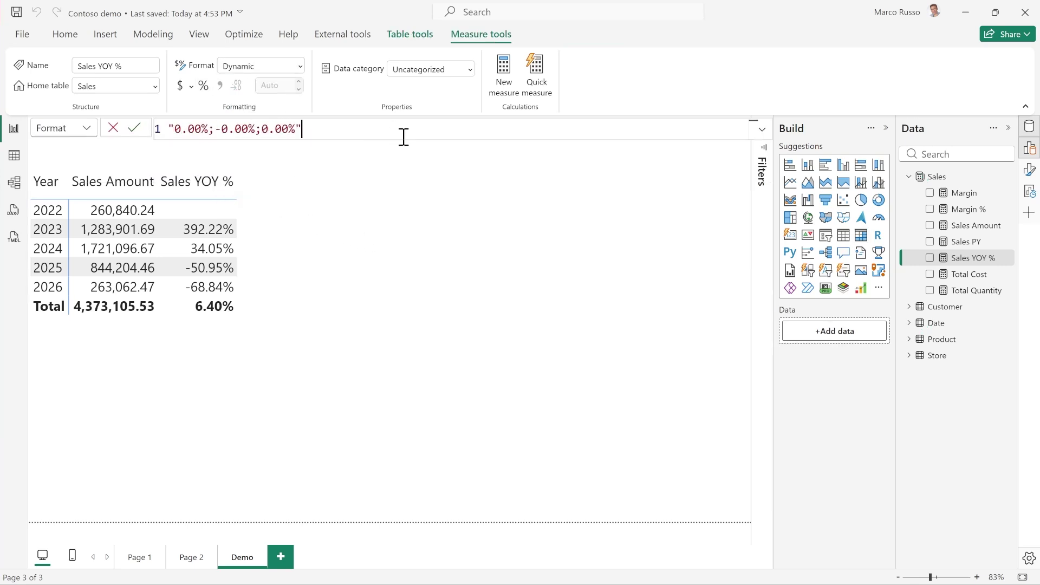
key(shift+Home)
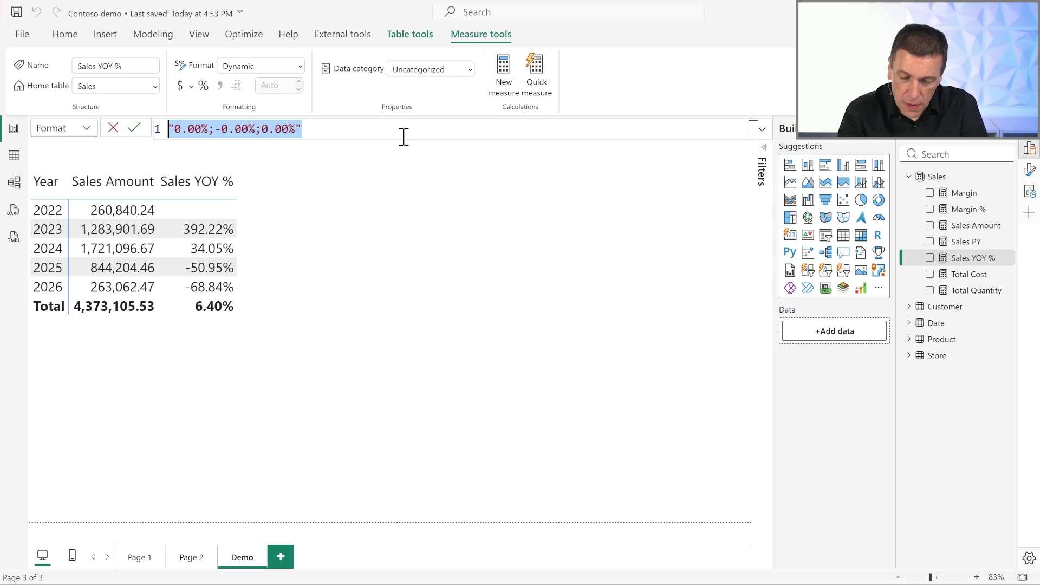
- Insert the DaxLib.FormatString.RelativeToTarget.Percents function into the format string expression
text(Relate)
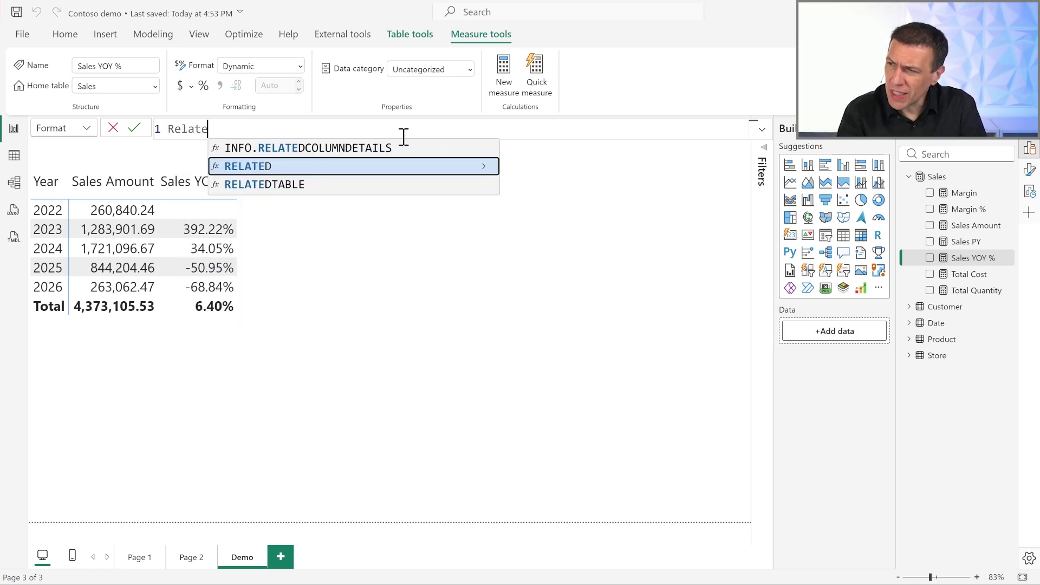
key(BackSpace)
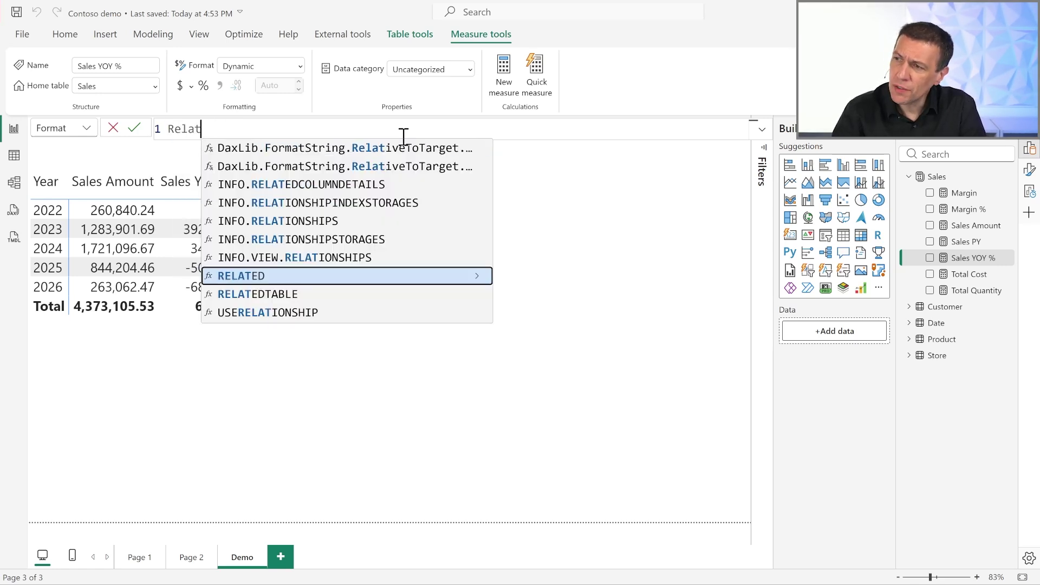
key(Escape)
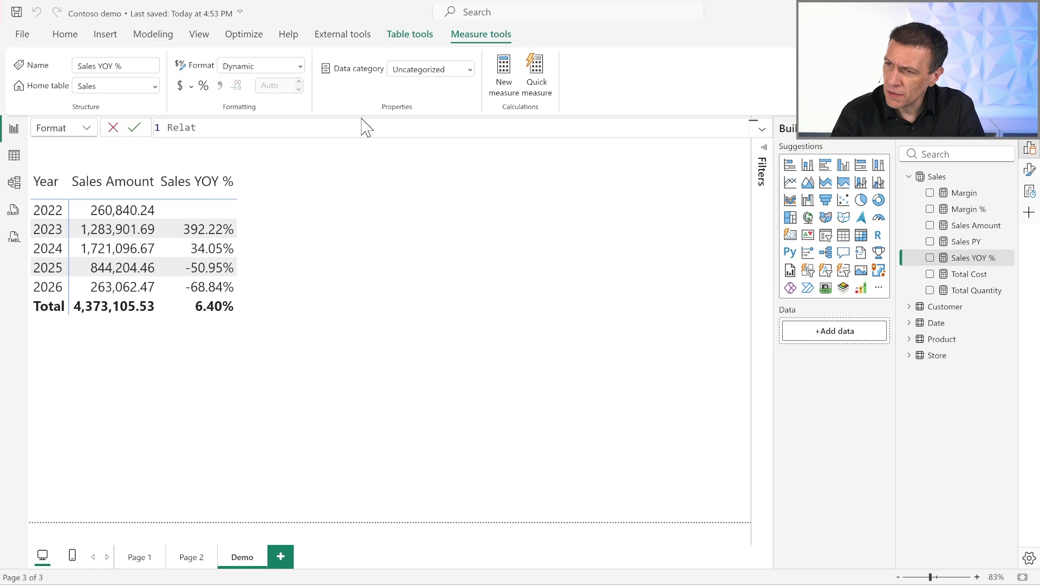
key(BackSpace)
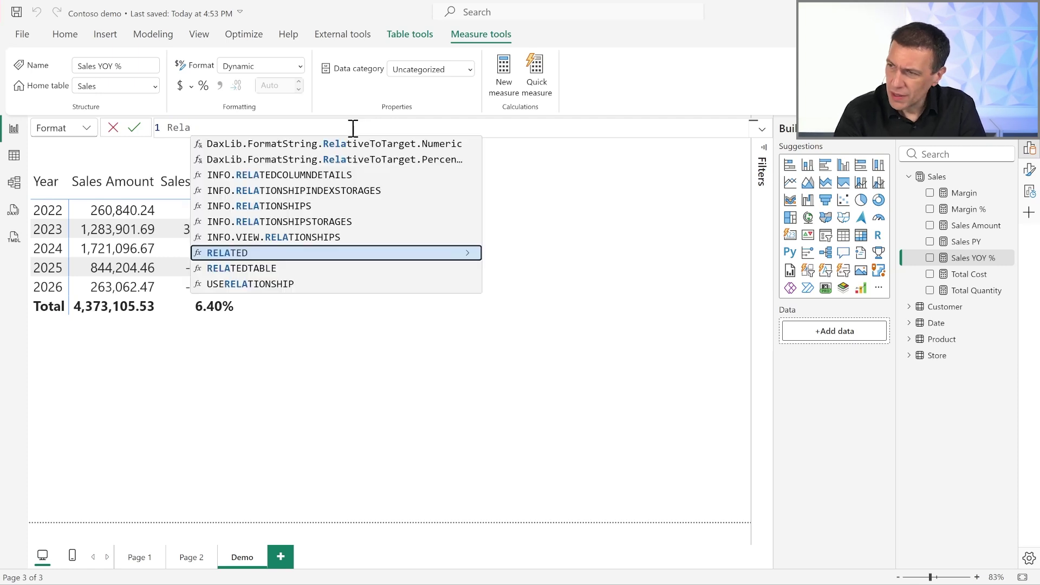
key(Up)
key(Up)
key(Up)
key(Up)
key(Up)
key(Up)
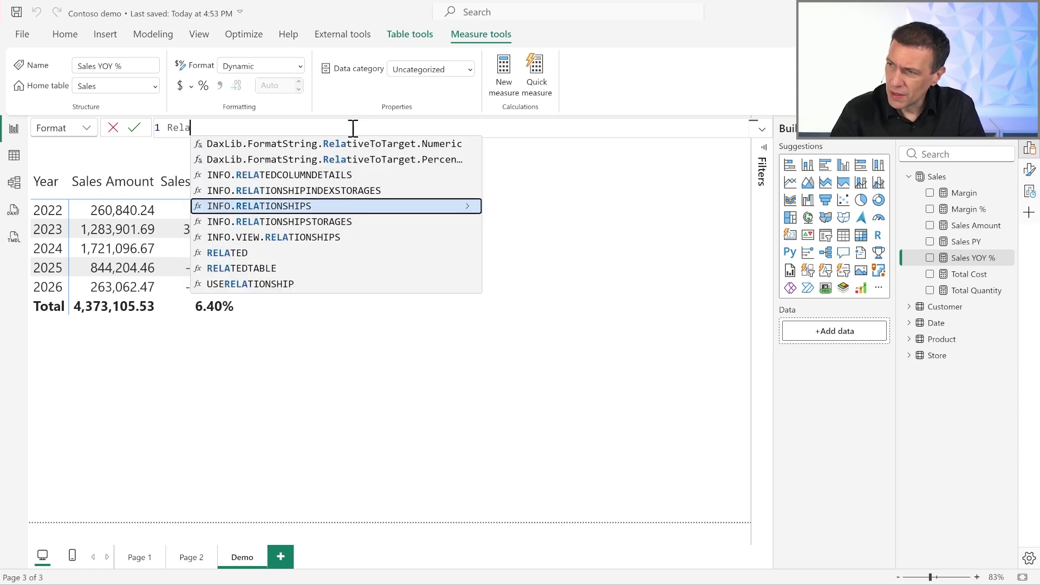
click(444, 162)
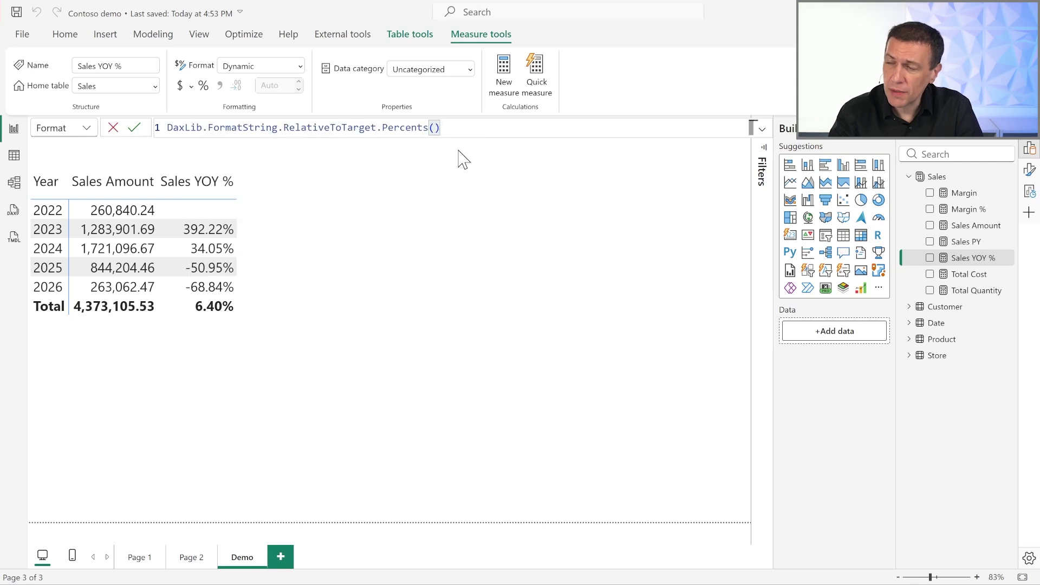
key(BackSpace)
key(BackSpace)
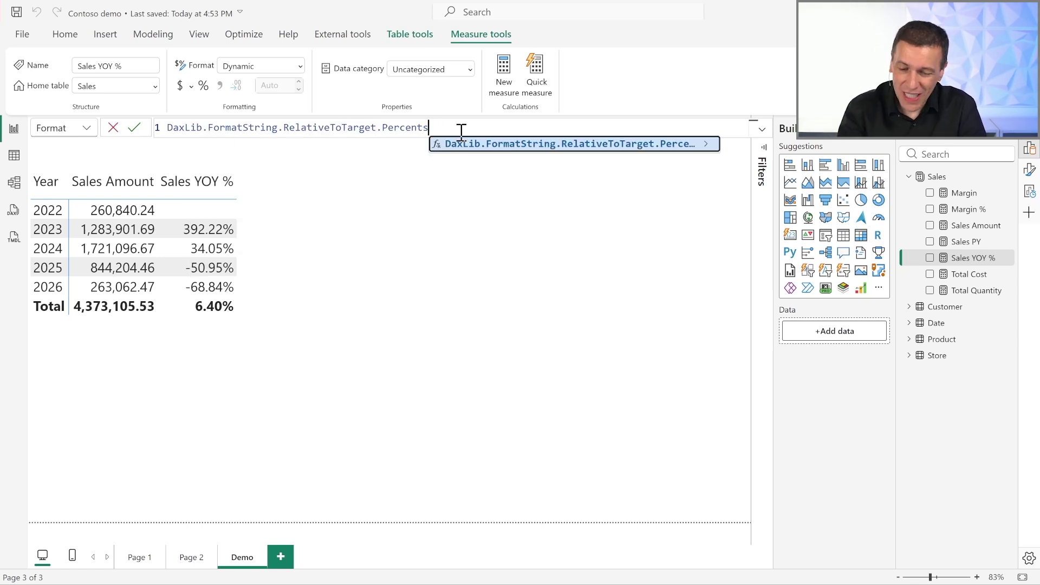
text(()
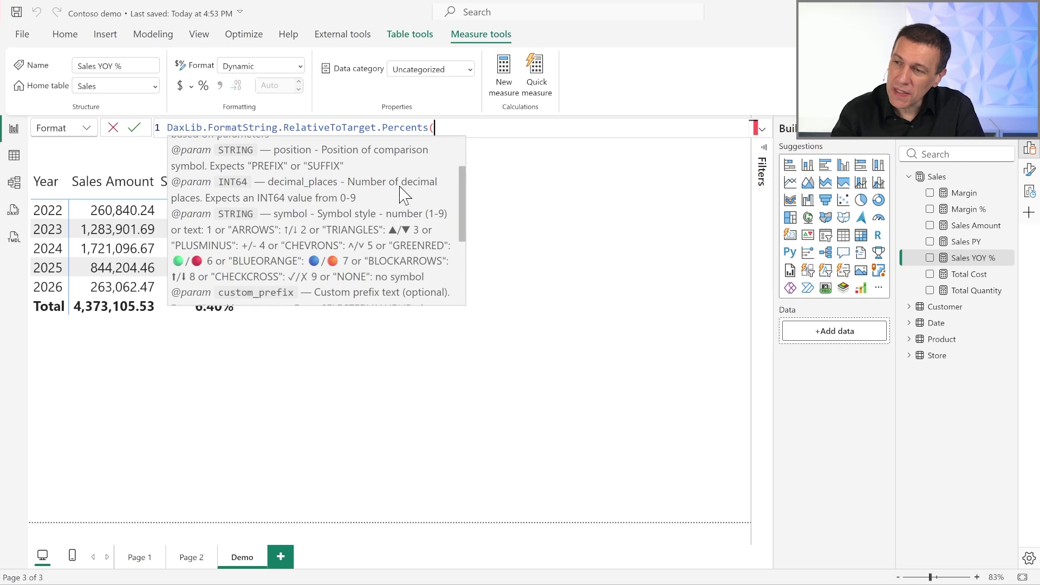
- Fill in its arguments "SUFFIX", 2, "TRIANGLES", "", "" and close the call
scroll(401, 190, up, 3)
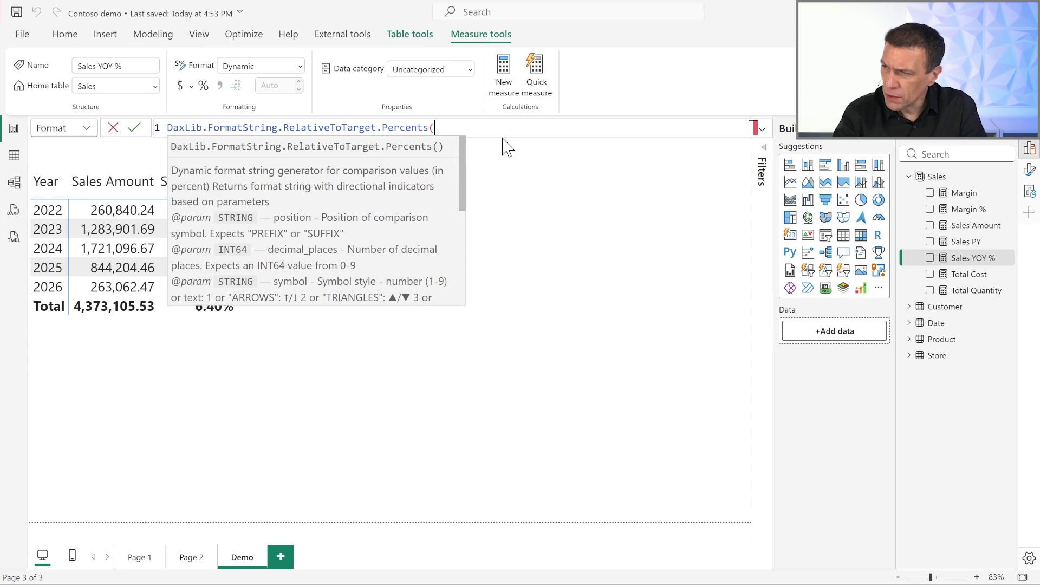
text("SUFFI)
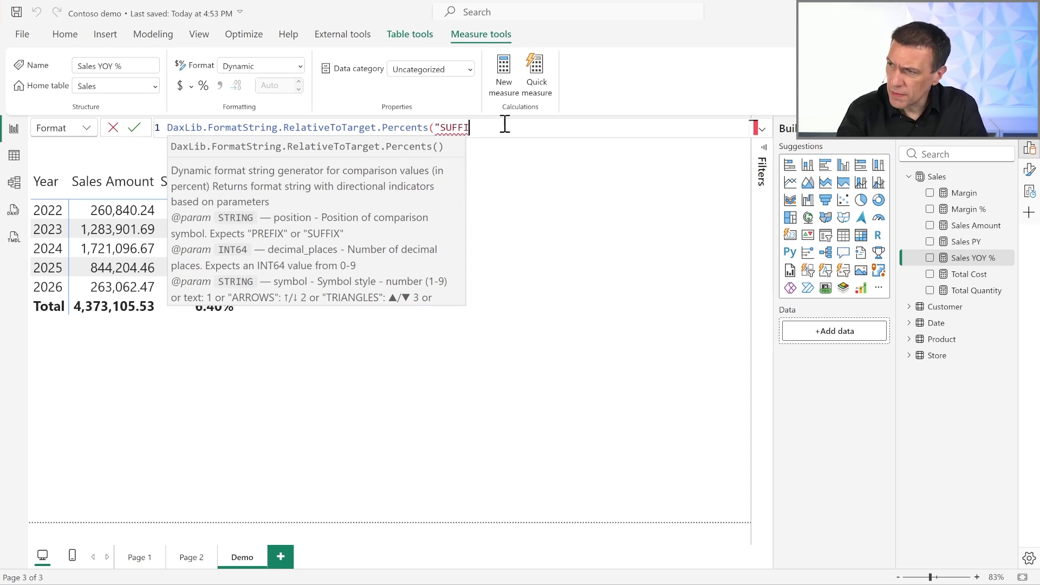
text(X", )
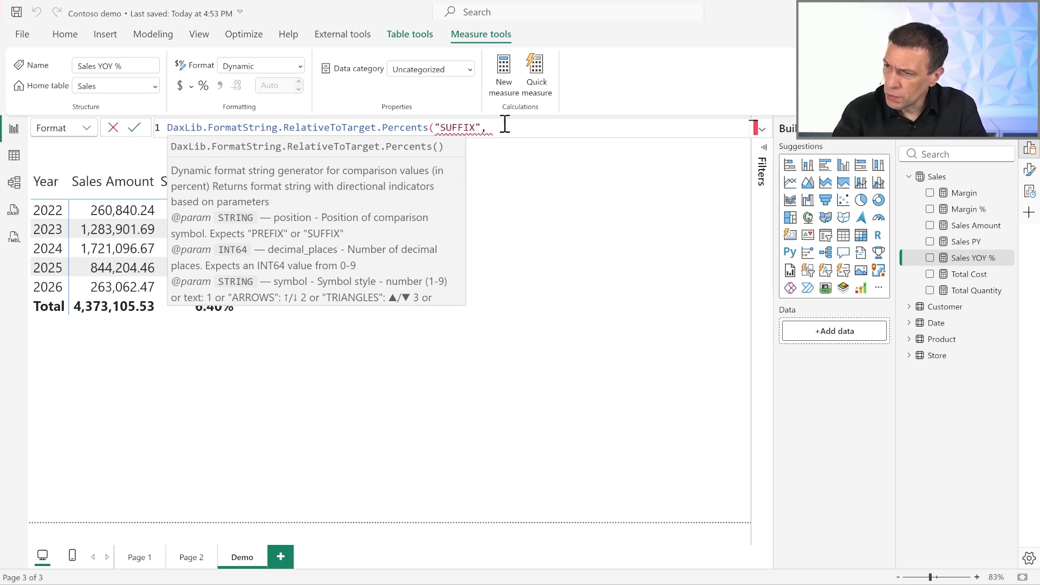
text(2,)
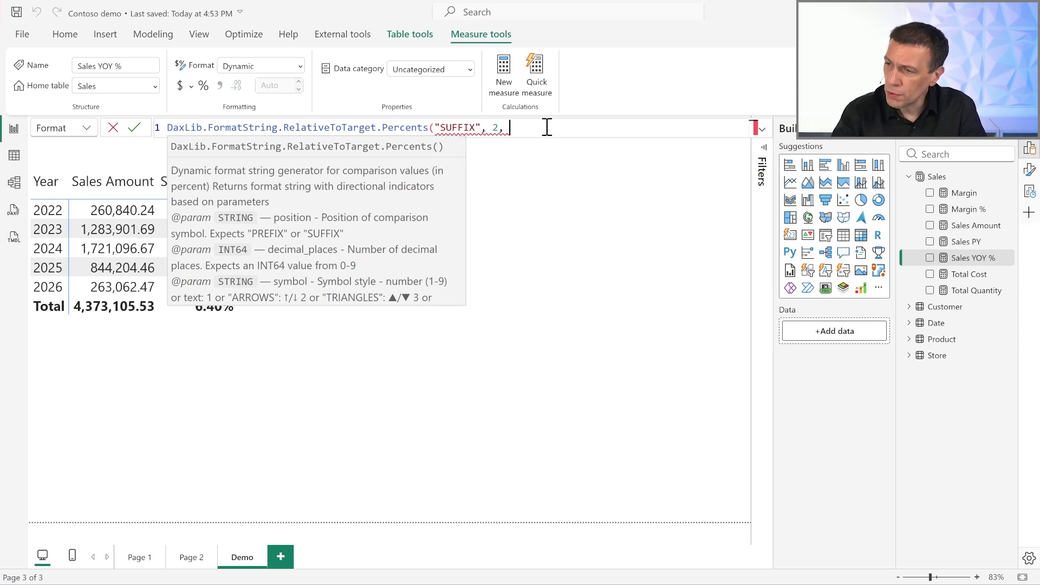
scroll(434, 218, down, 2)
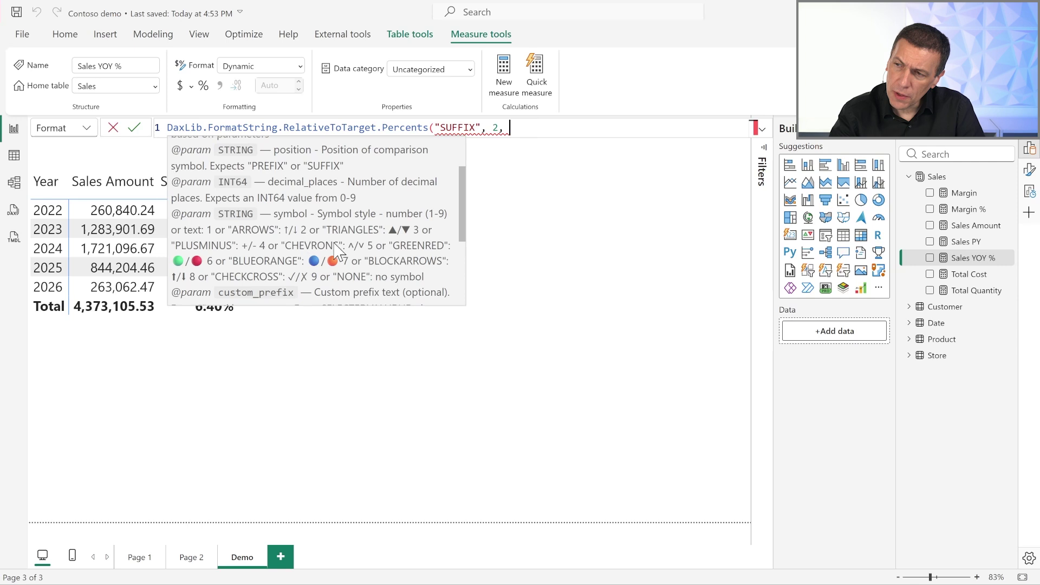
text(, "TRIANGLES",)
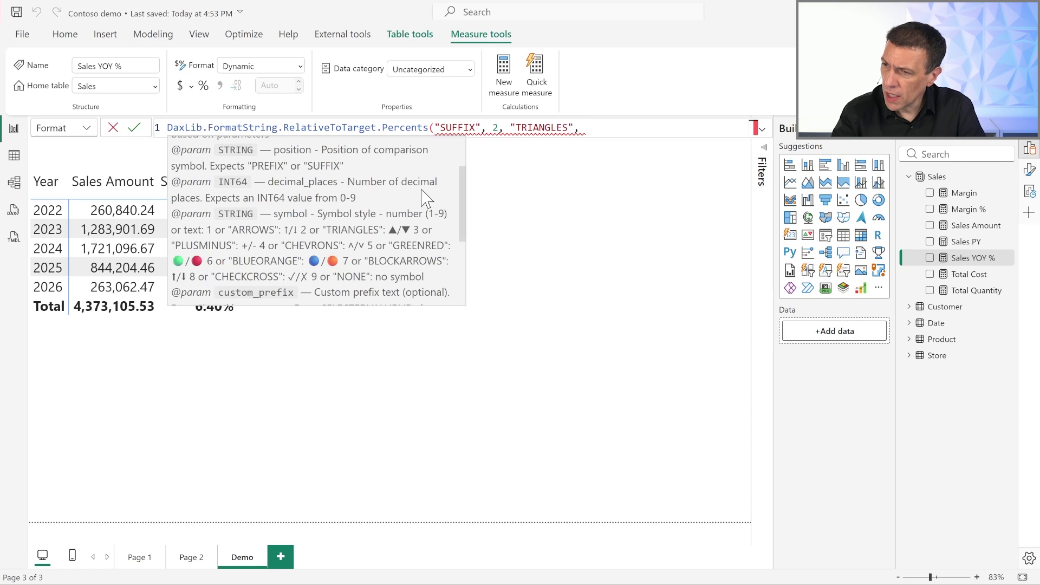
scroll(421, 201, down, 3)
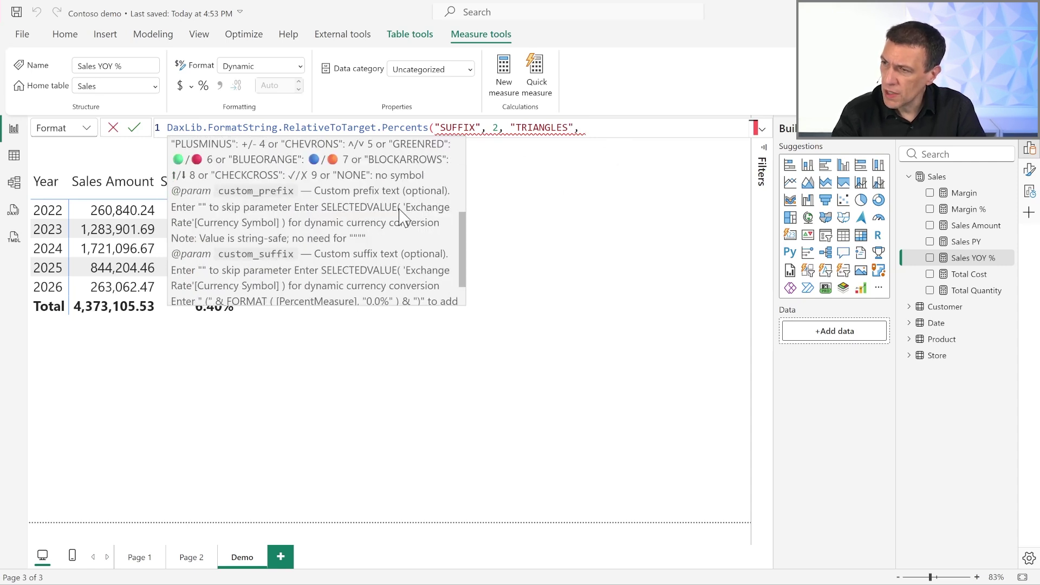
text("", "" ))
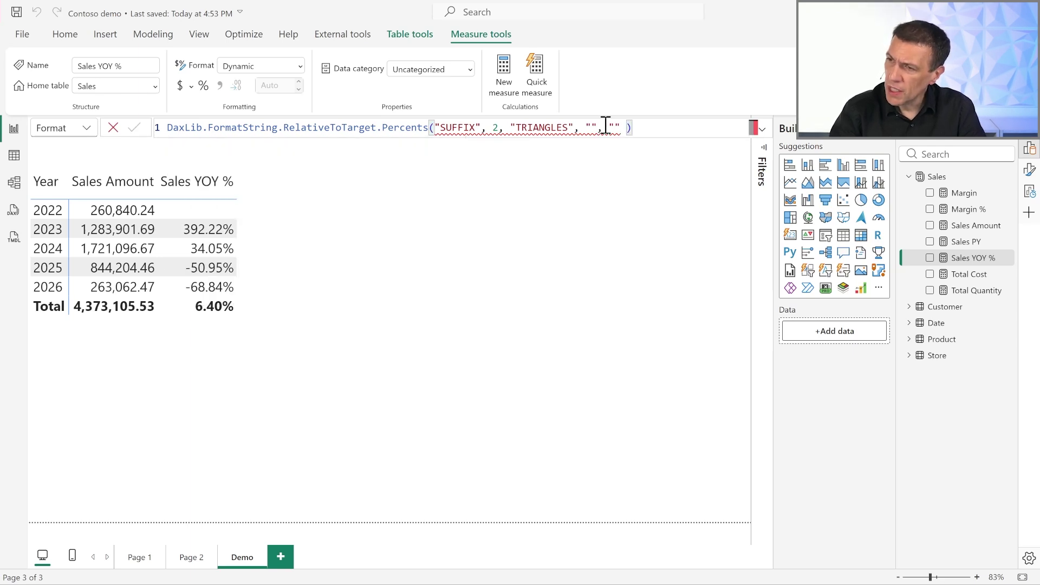
- Commit the format string and remove the stray parentheses, giving values like 392.22% ▲
key(Return)
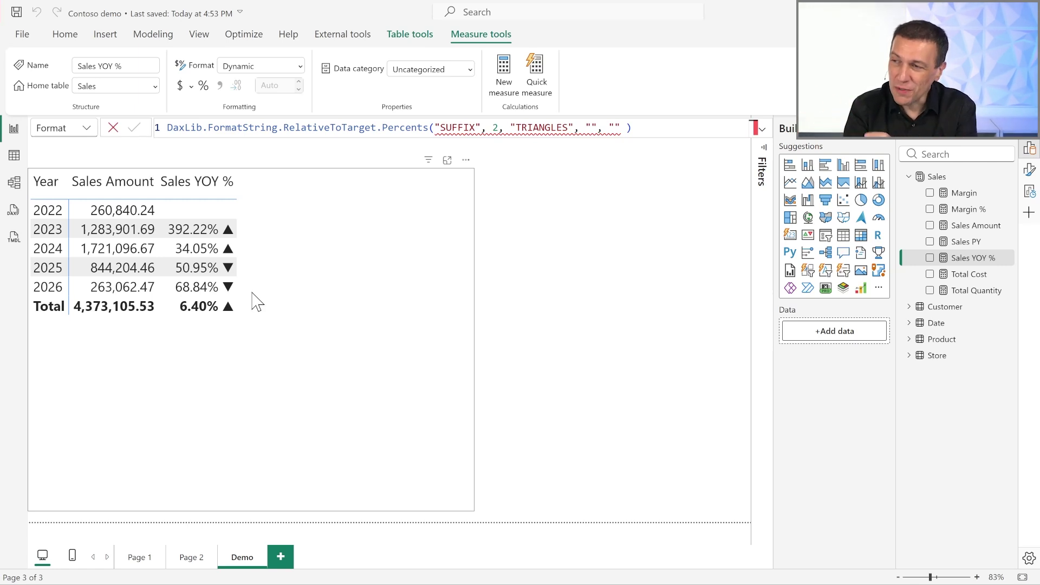
click(434, 128)
text(()
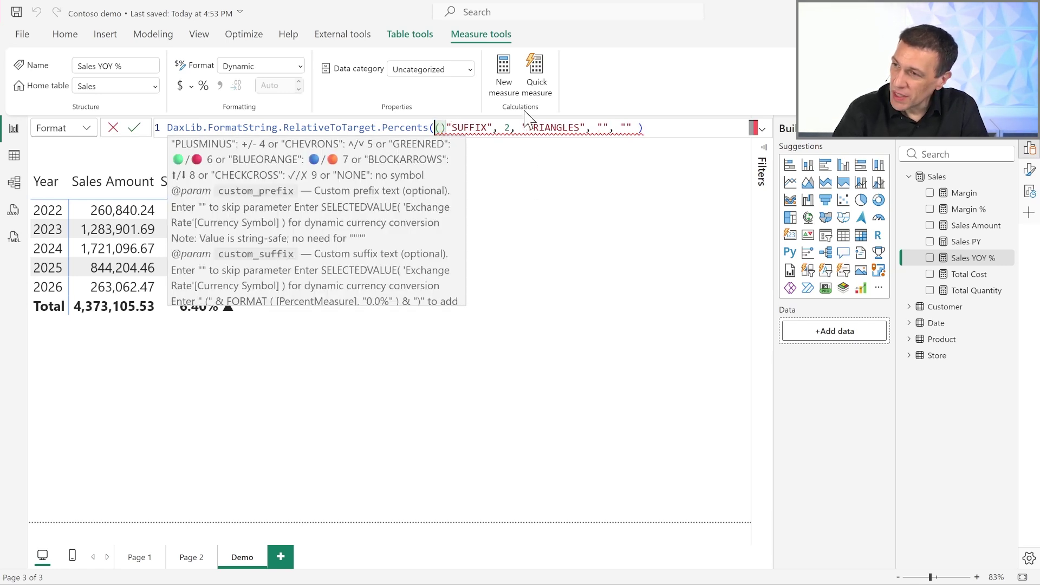
key(BackSpace)
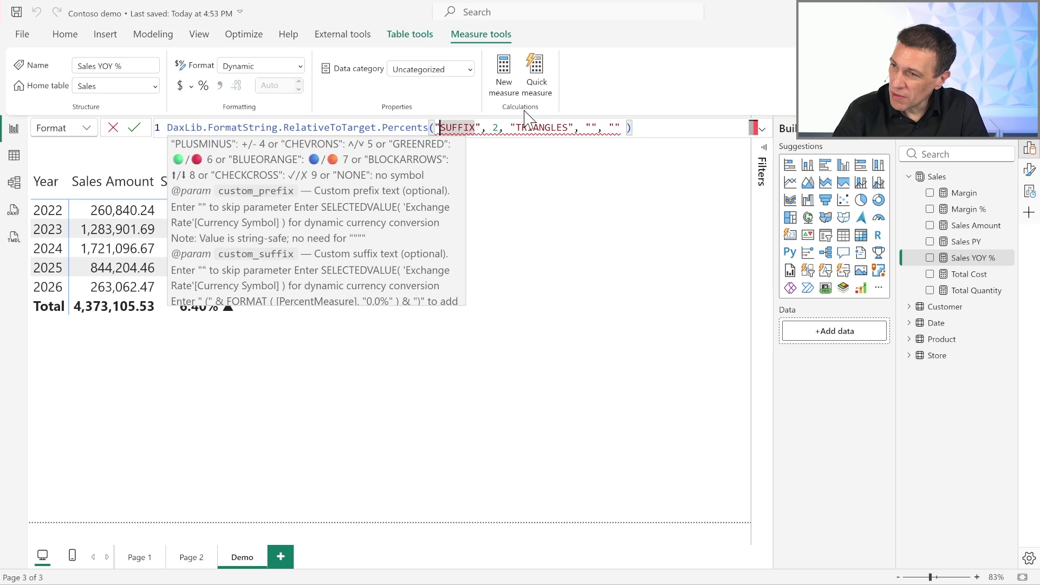
- Replace the TRIANGLES symbol argument with "BLUEORANGE" and commit the format string
double_click(541, 128)
text(BLUEOG)
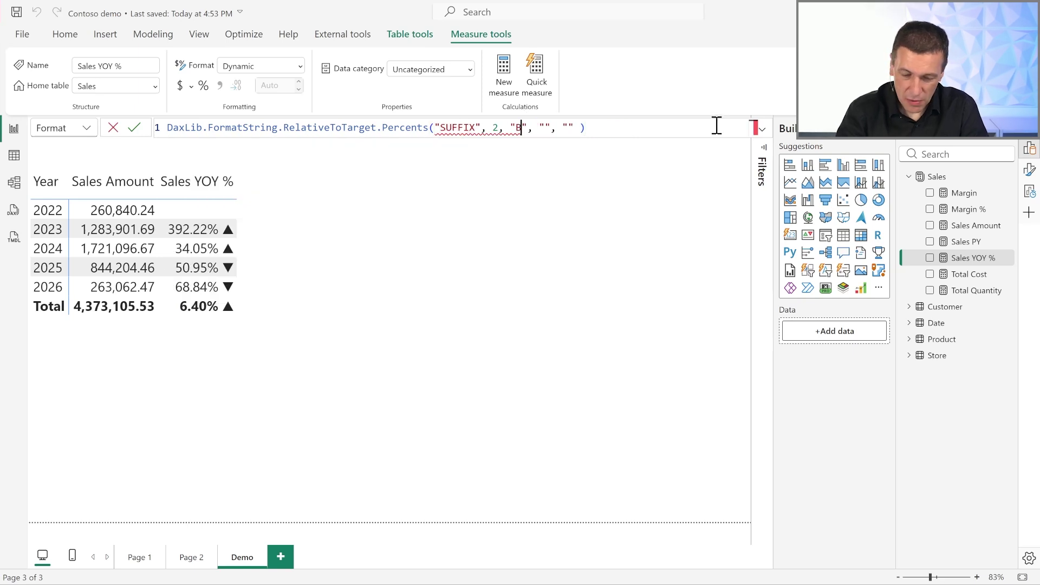
key(BackSpace)
text(RANGE)
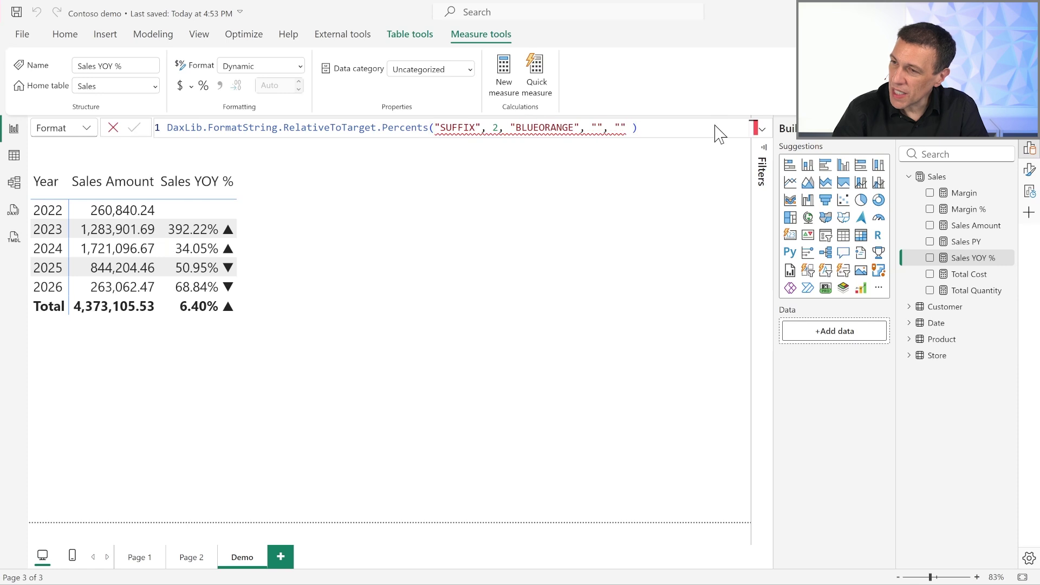
key(Return)
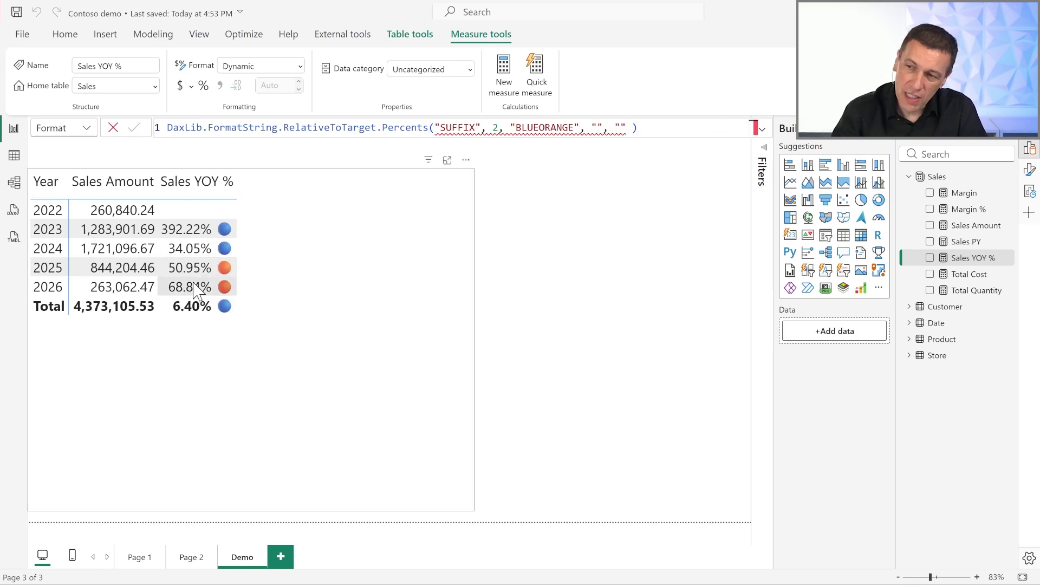